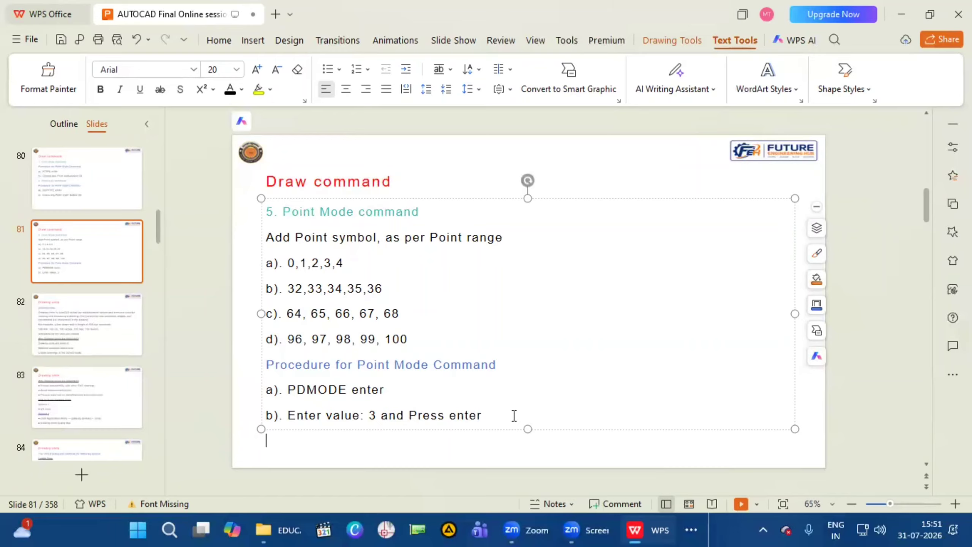
Add the line "Notes: Repeat Previous command, Press SPACEBAR key" below step b) of the Point Mode procedure.
text(Notes: Rep)
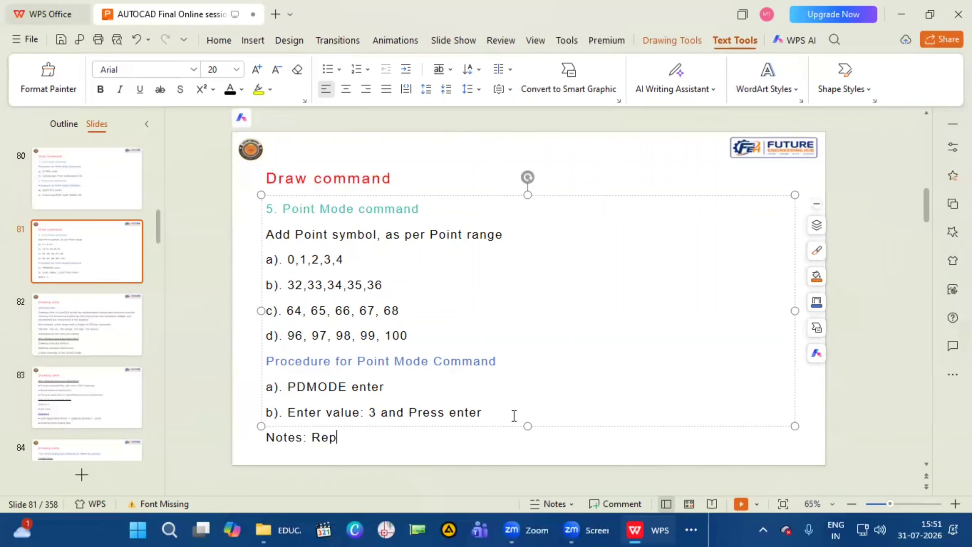
text(at)
key(BackSpace)
text(ea)
key(BackSpace)
key(BackSpace)
key(BackSpace)
text(eat Prvio)
key(BackSpace)
key(BackSpace)
key(BackSpace)
text(evoius)
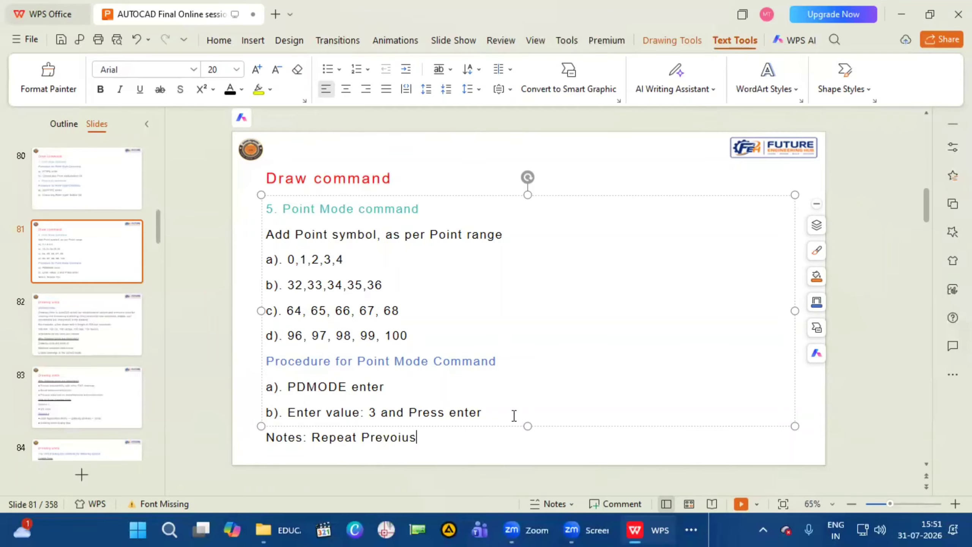
key(BackSpace)
key(BackSpace)
key(BackSpace)
key(BackSpace)
key(BackSpace)
text(vious command, Pre)
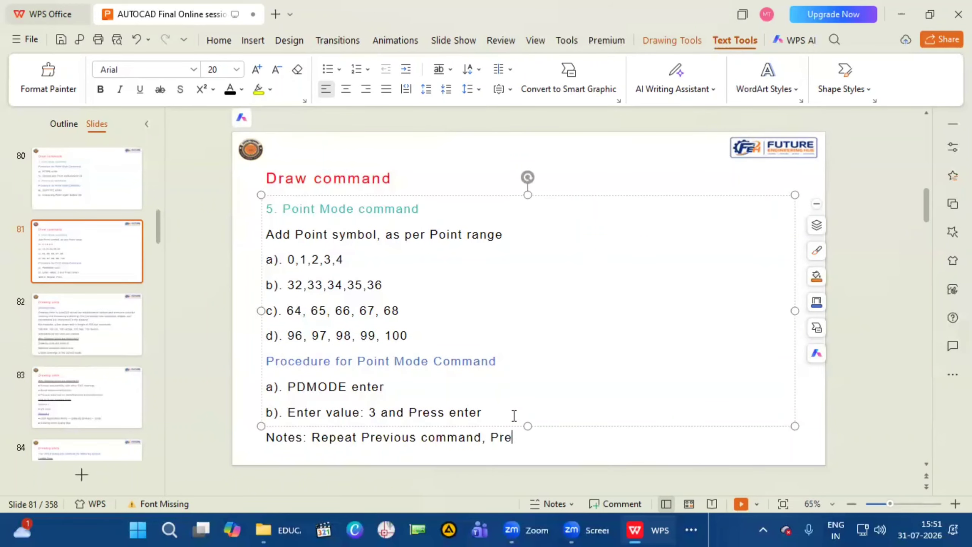
text(ss SPACEB)
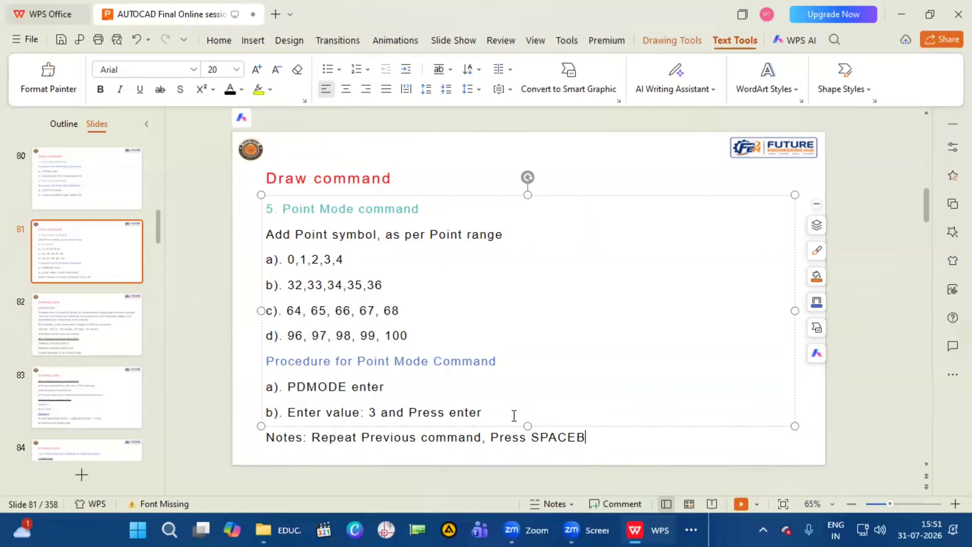
text(AR key)
click(205, 260)
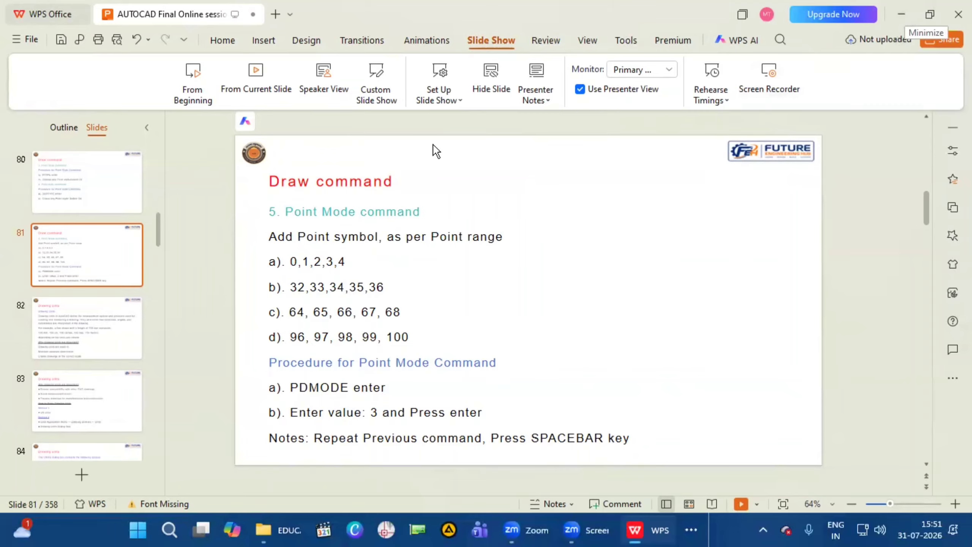
Save the presentation and switch to the drawing in AutoCAD.
click(34, 41)
click(66, 129)
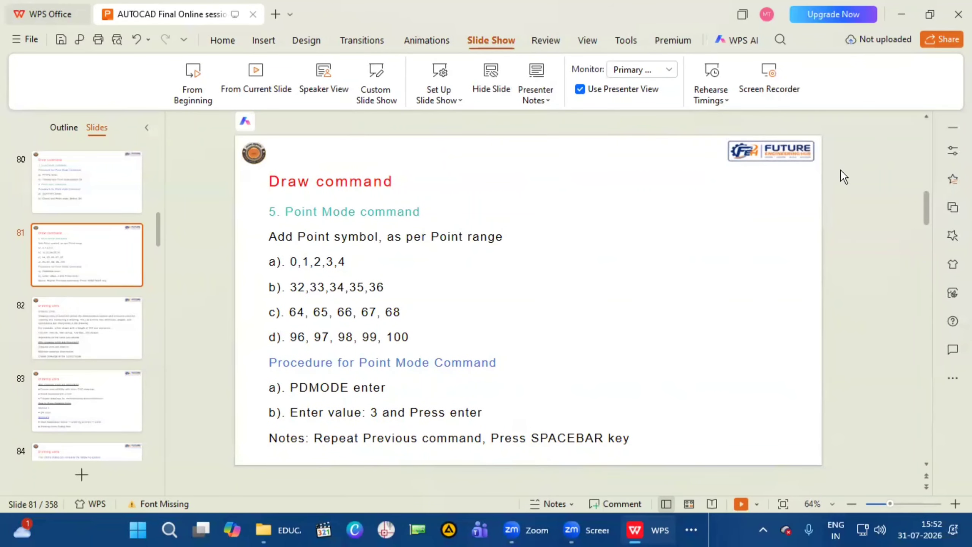
click(902, 16)
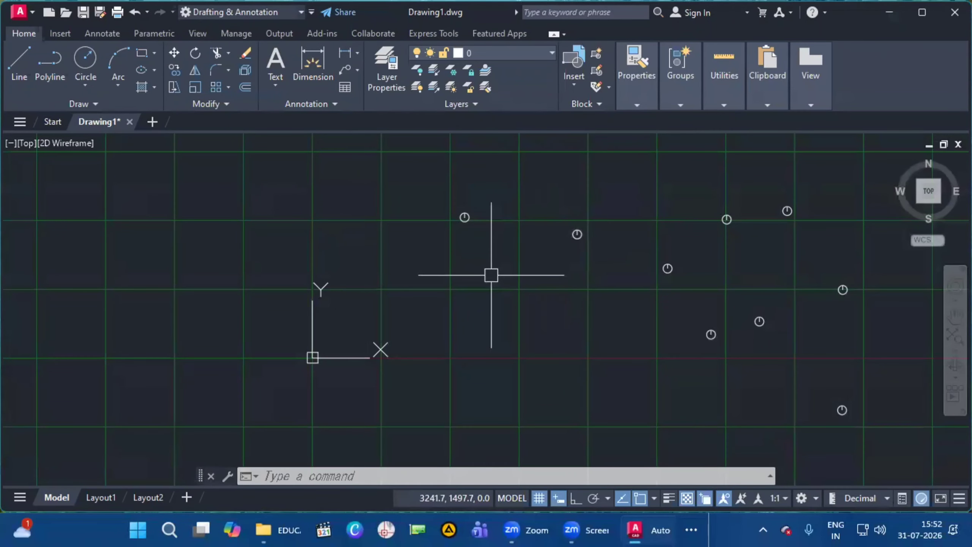
Set the point display mode to 0 with the PDMODE command.
drag(491, 274, 415, 292)
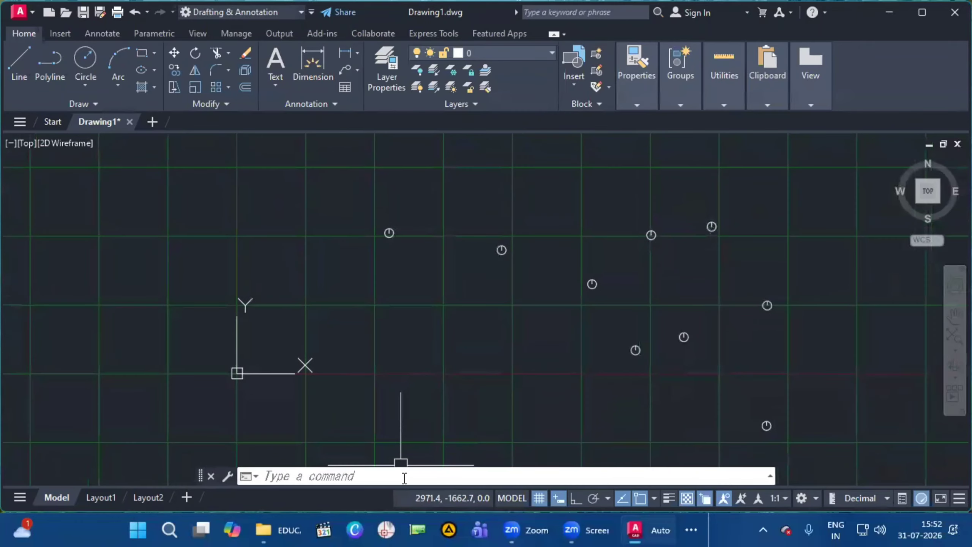
click(404, 476)
text(PDm)
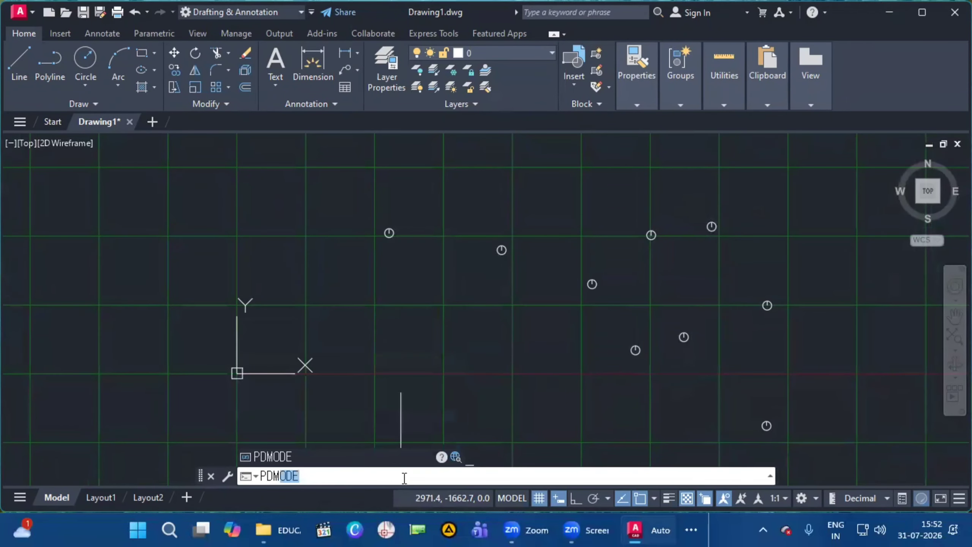
text(ed)
key(BackSpace)
key(BackSpace)
text(ode)
key(Return)
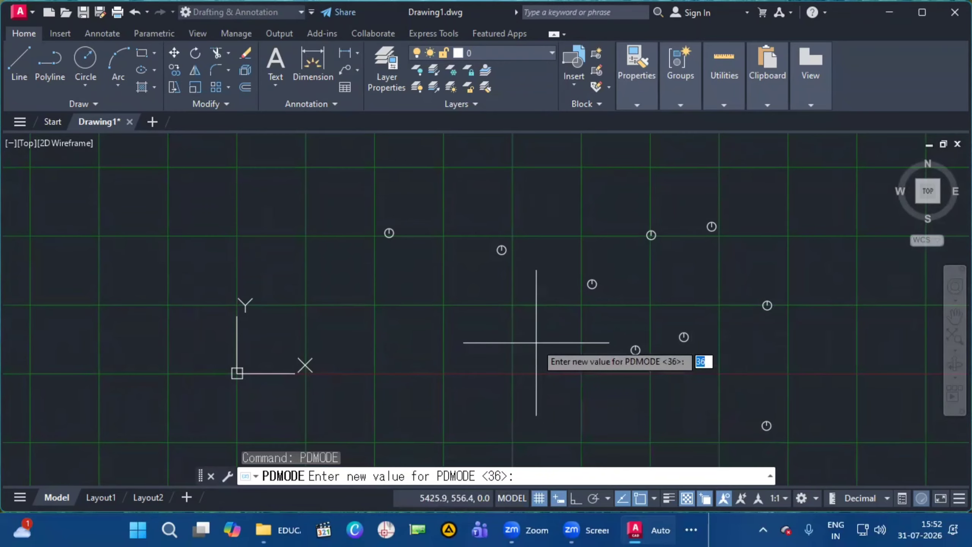
text(0)
key(Return)
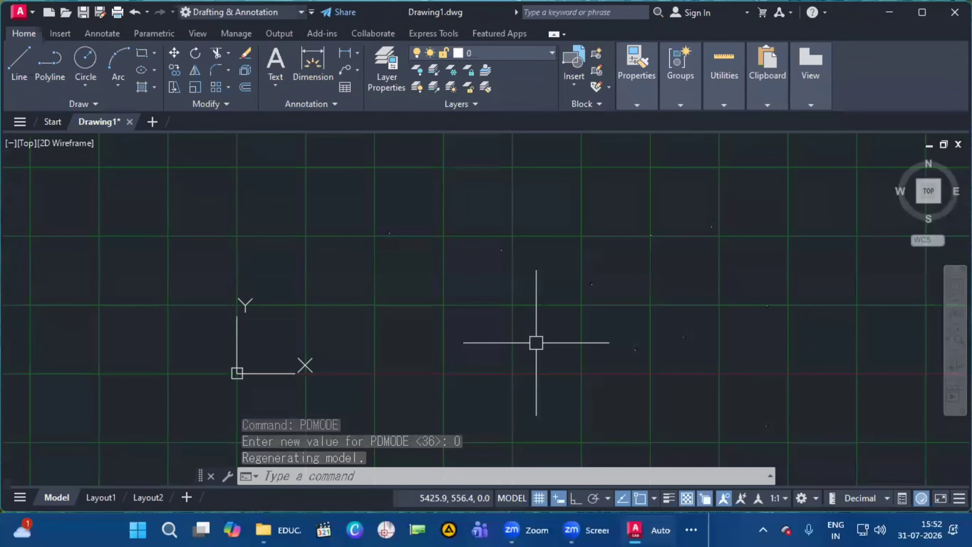
Repeat PDMODE to show the points in mode 1 and then in mode 2.
key(Return)
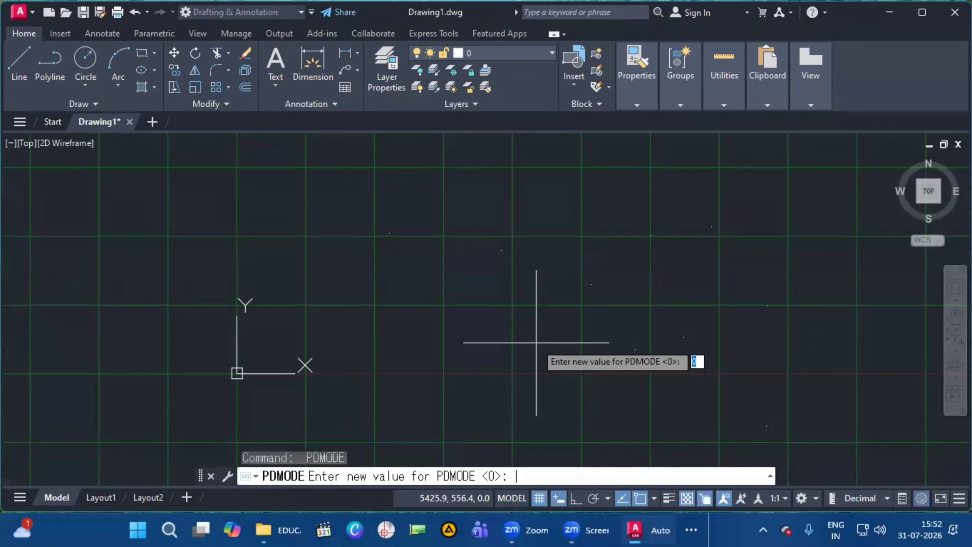
text(1)
key(Return)
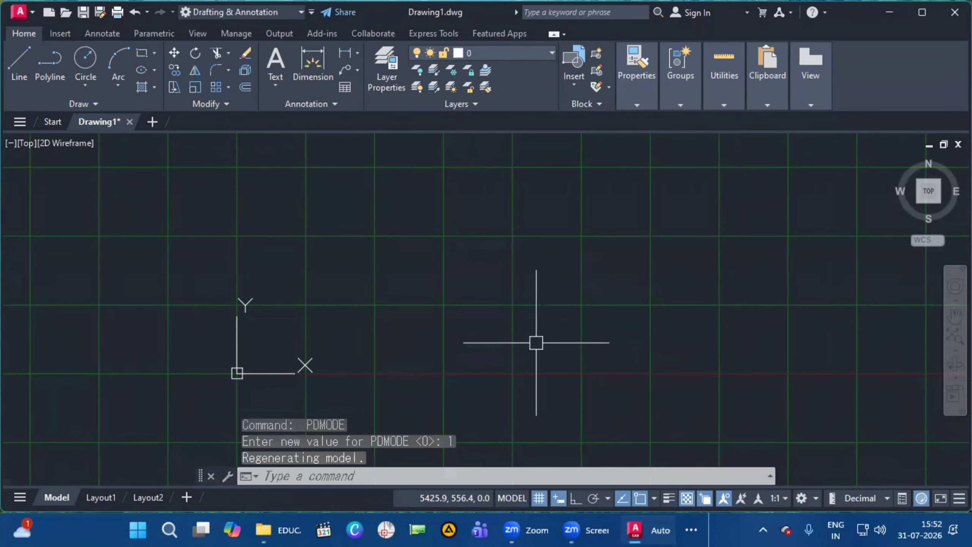
key(Return)
text(2)
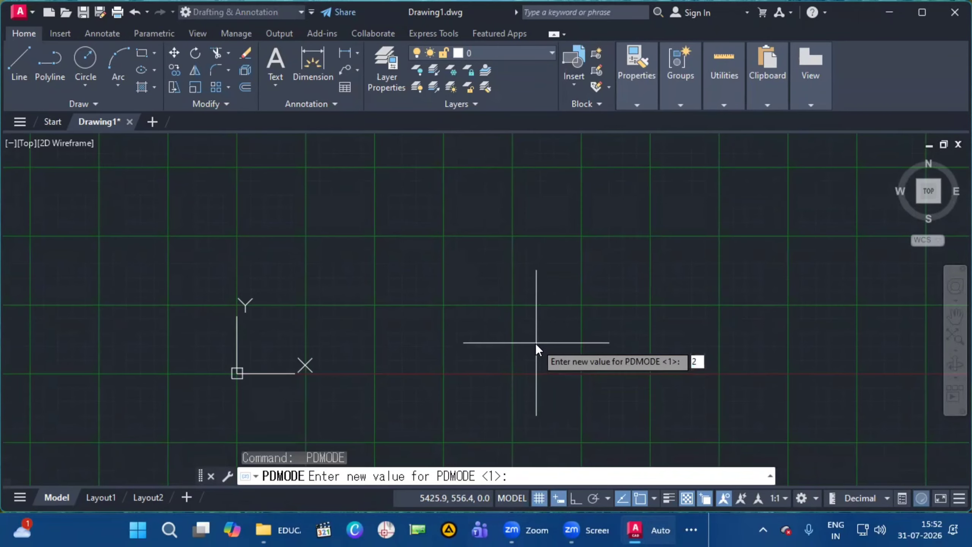
key(Return)
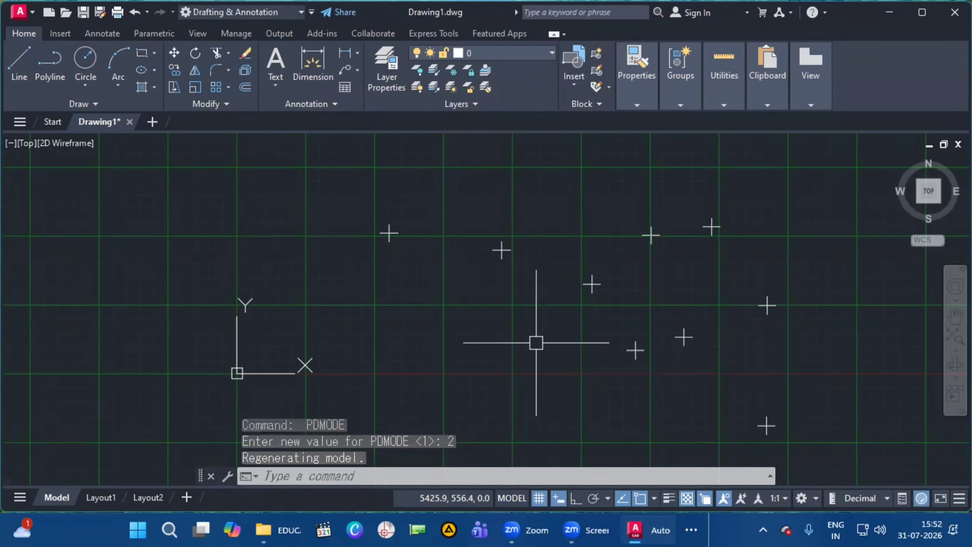
Repeat PDMODE to show the points in mode 3 and then in mode 4.
key(Return)
text(3)
key(Return)
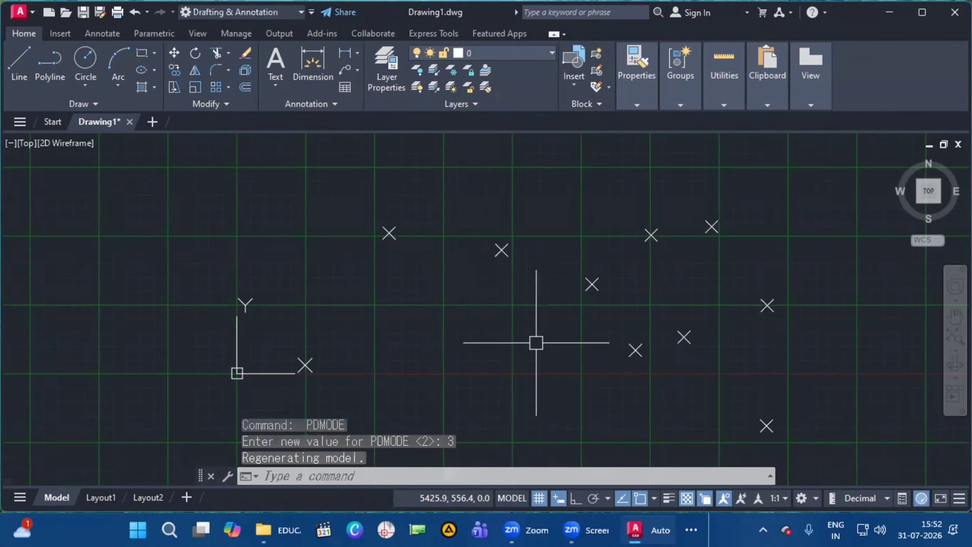
key(Return)
text(4)
key(Return)
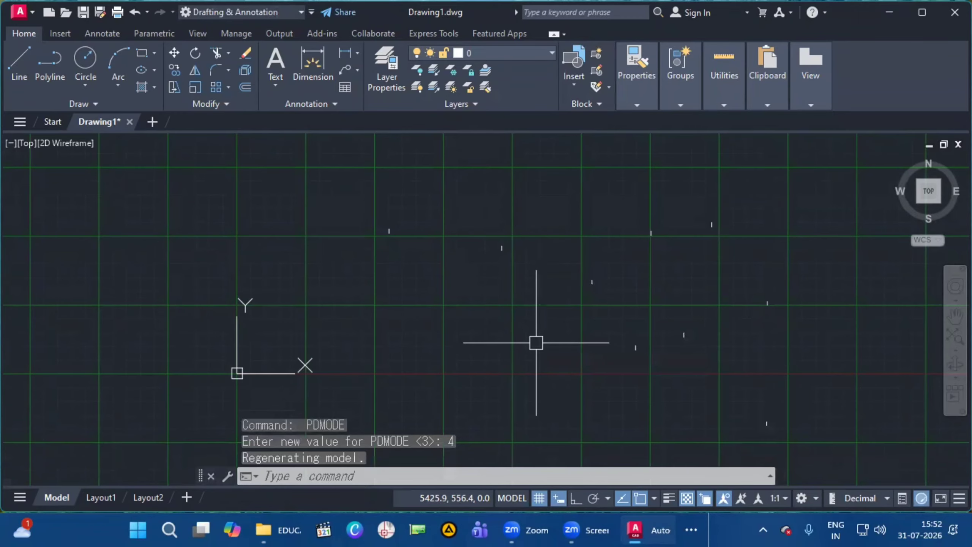
Change the PDMODE value to 32 and then to 33.
key(Return)
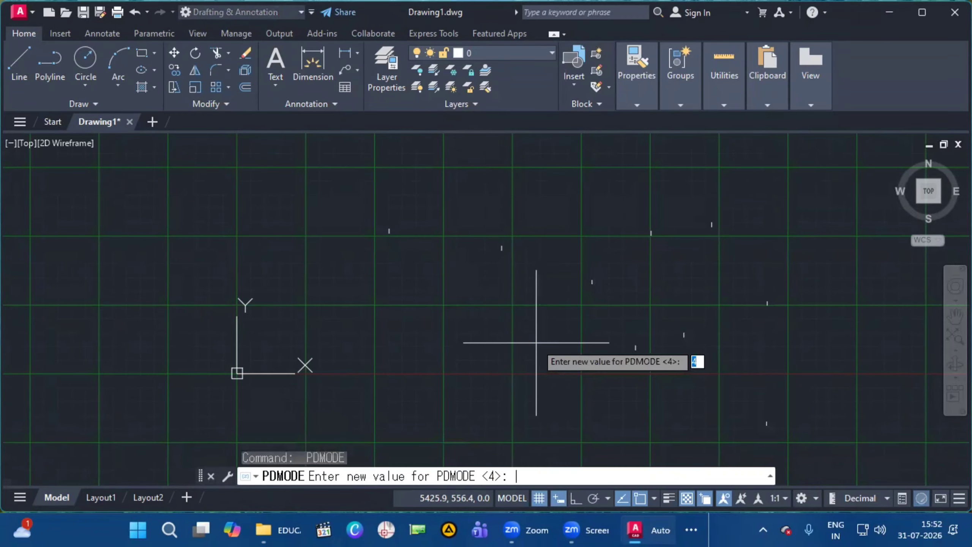
text(32)
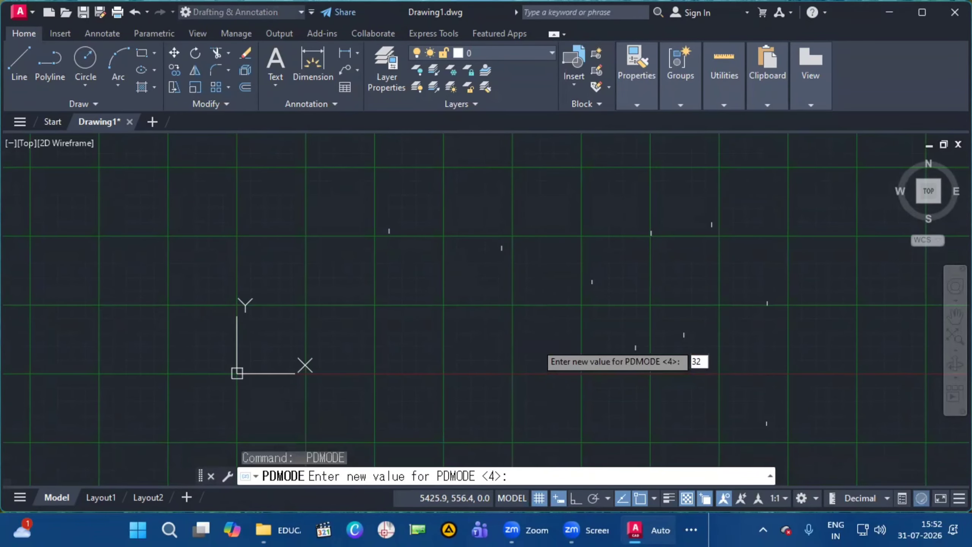
key(Return)
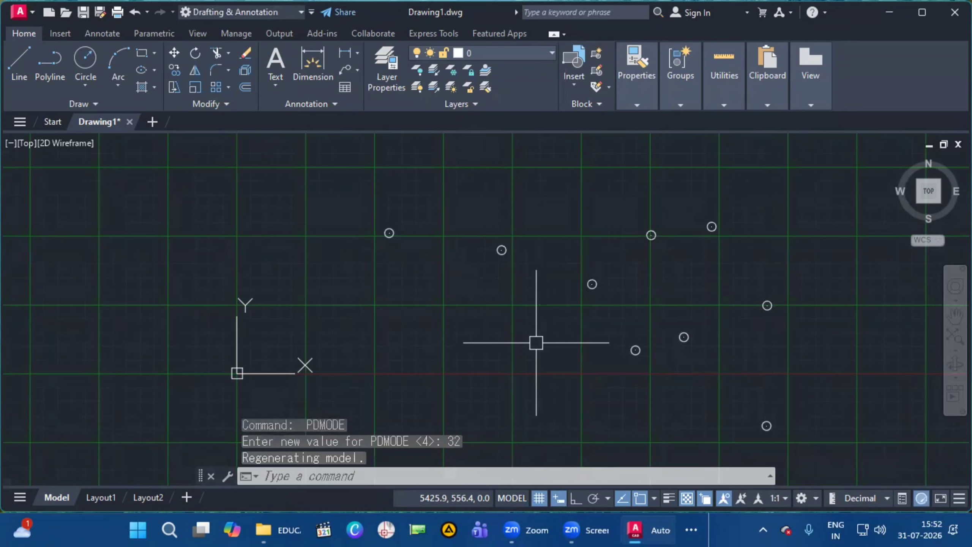
key(Return)
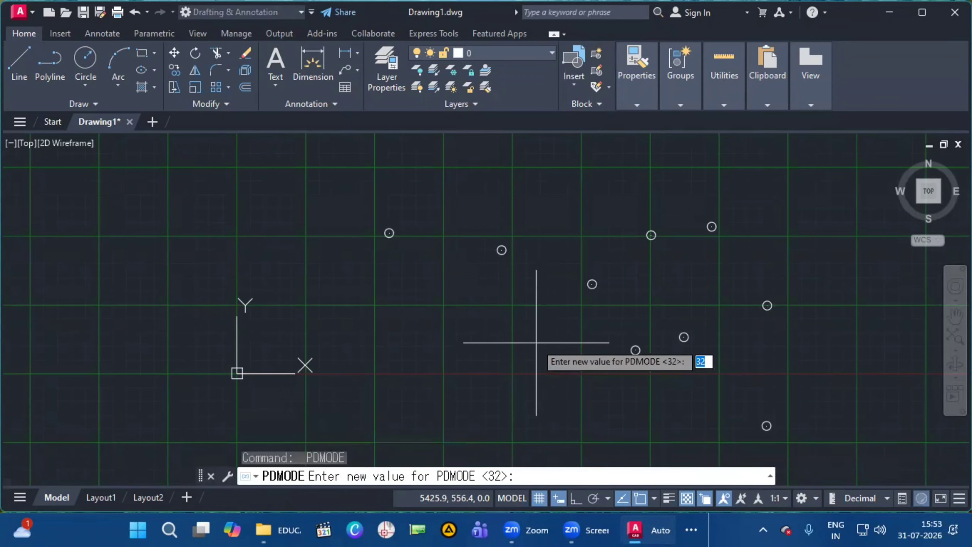
text(33)
key(Return)
Change the PDMODE value to 34 and then to 35.
key(Return)
text(3)
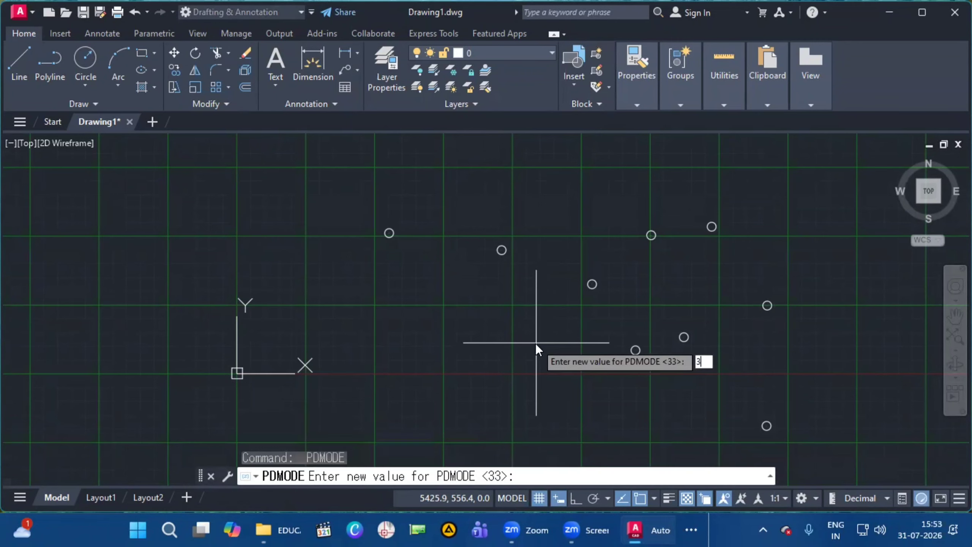
text(4)
key(Return)
key(Return)
text(35)
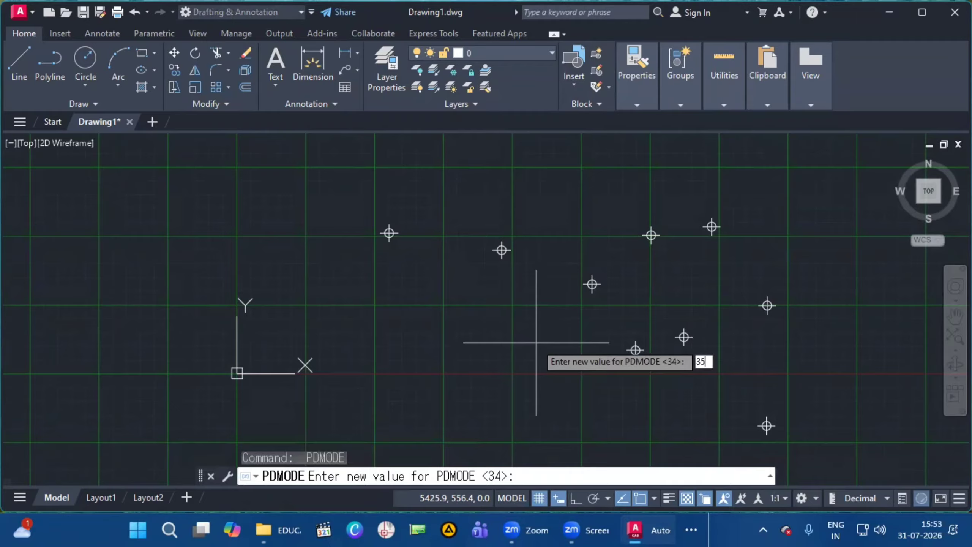
key(Return)
Set PDMODE to 36, the final value of the 32 to 36 range.
key(Return)
text(3)
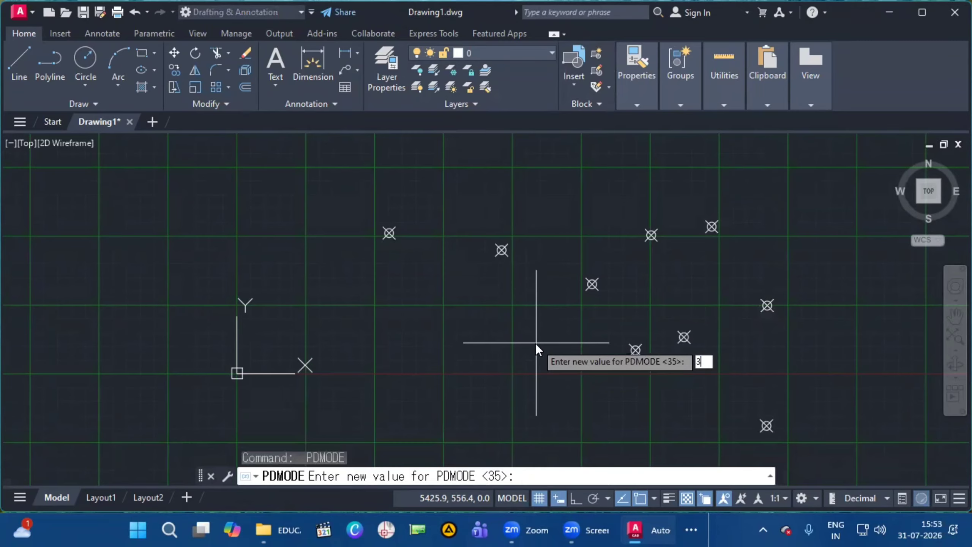
text(6)
key(Return)
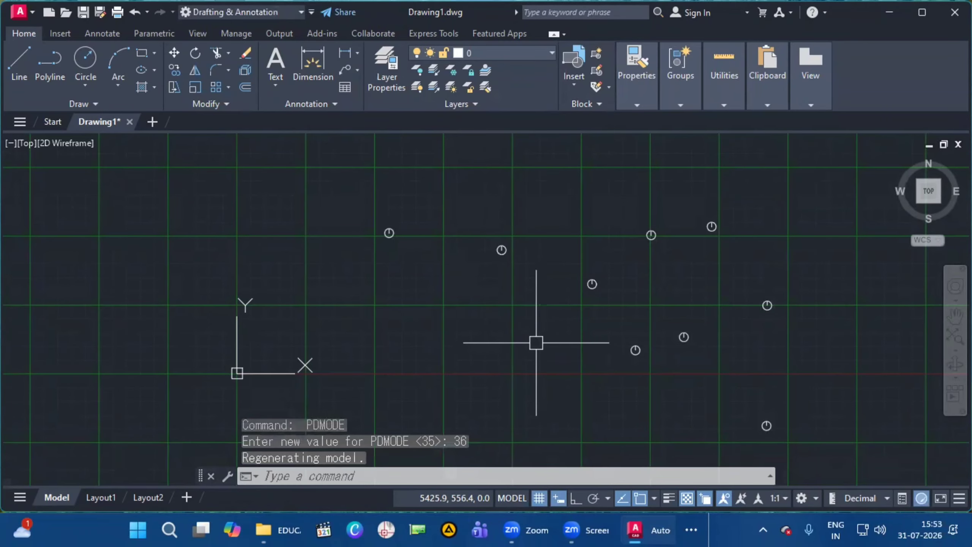
Change the PDMODE value to 64 and then to 65.
key(Return)
text(64)
key(Return)
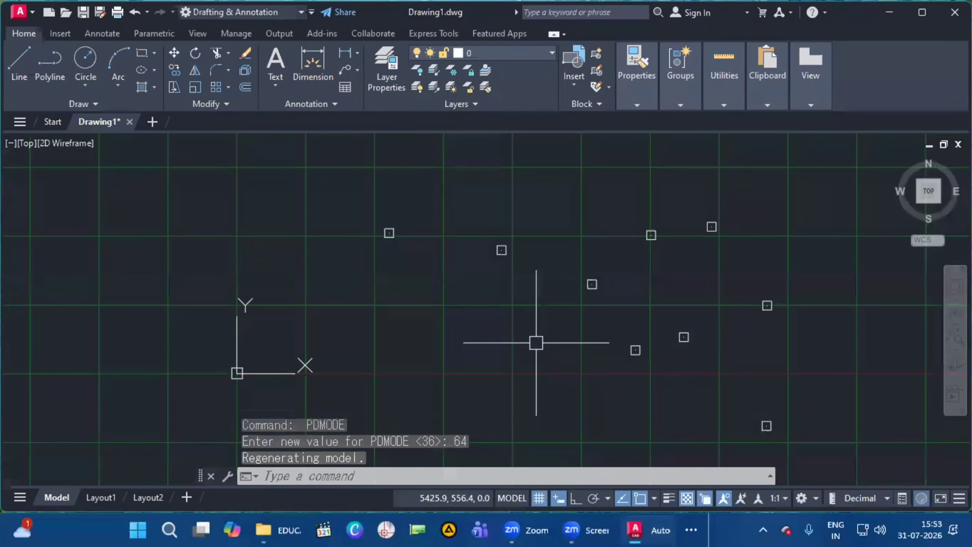
key(Return)
text(65)
key(Return)
Change the PDMODE value to 66 and then to 67.
key(Return)
text(66)
key(Return)
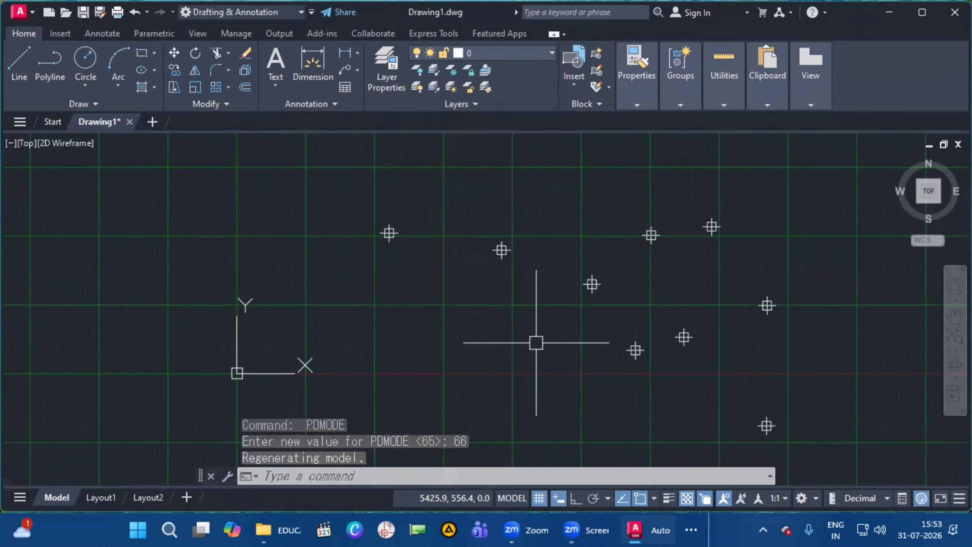
key(Return)
text(67)
key(Return)
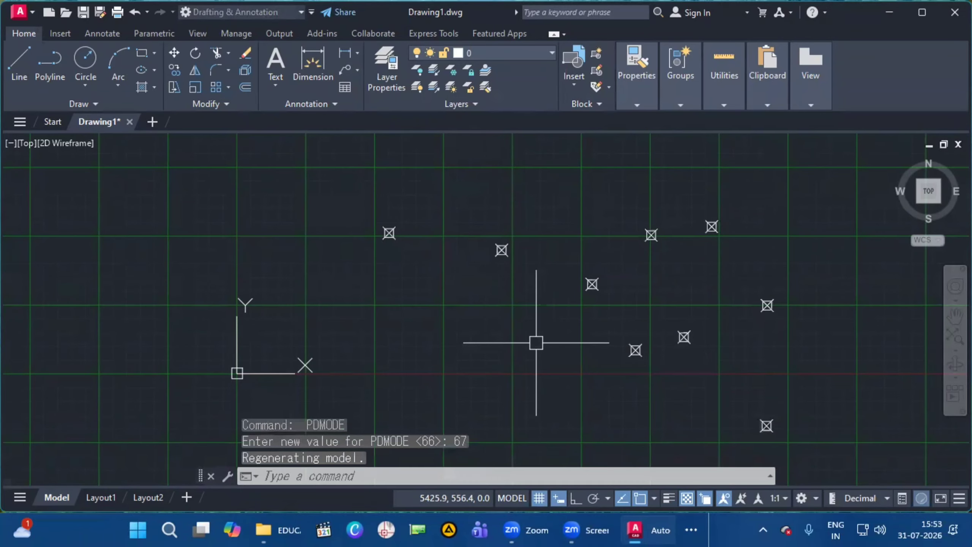
Set PDMODE to 68, the final value of the 64 to 68 range.
key(Return)
text(68)
key(Return)
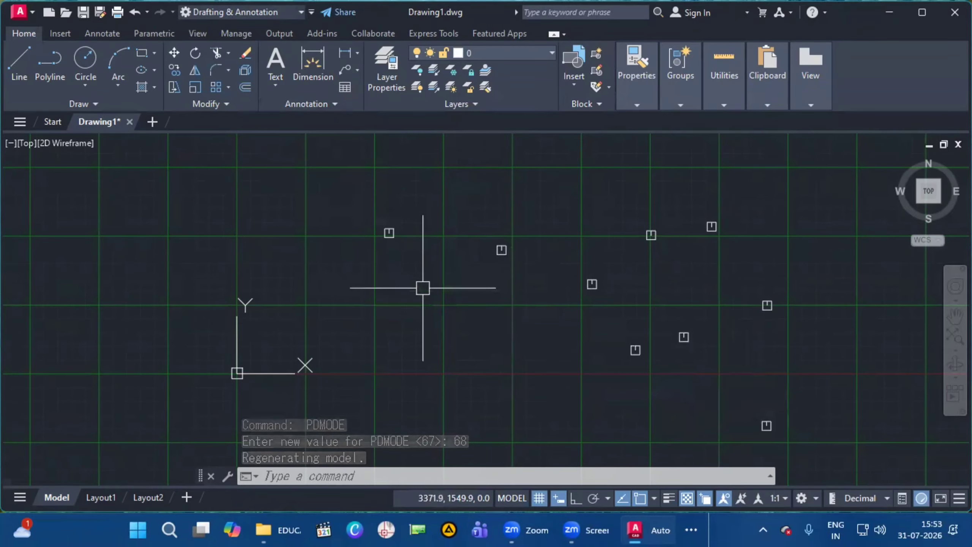
Change the PDMODE value to 96 and then to 97.
key(Return)
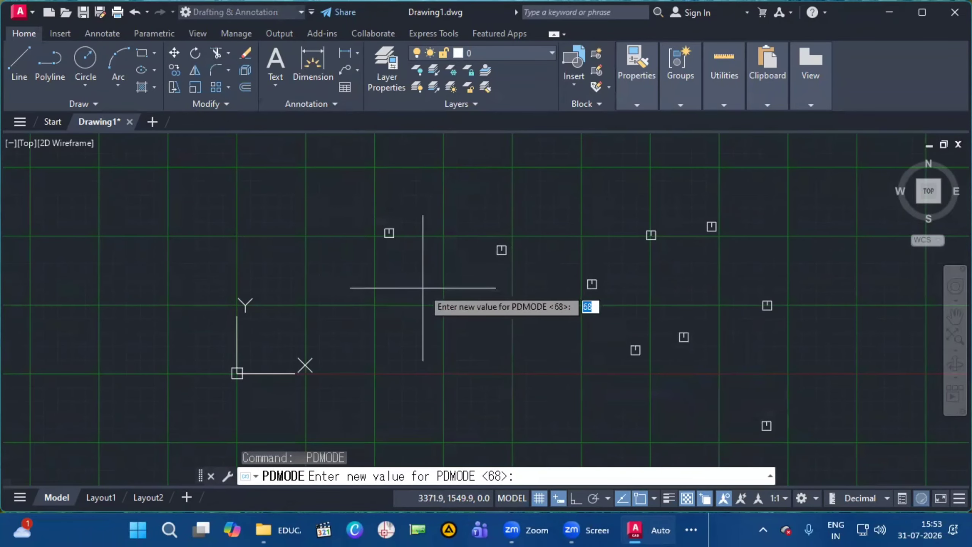
text(96)
key(Return)
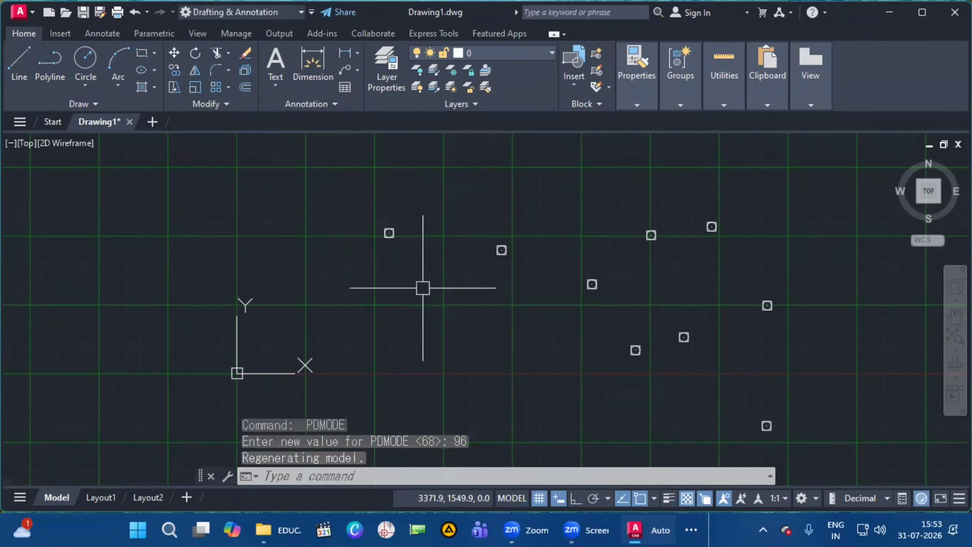
key(Return)
text(97)
key(Return)
Change the PDMODE value to 98 and then to 99.
key(Return)
text(98)
key(Return)
key(Return)
text(99)
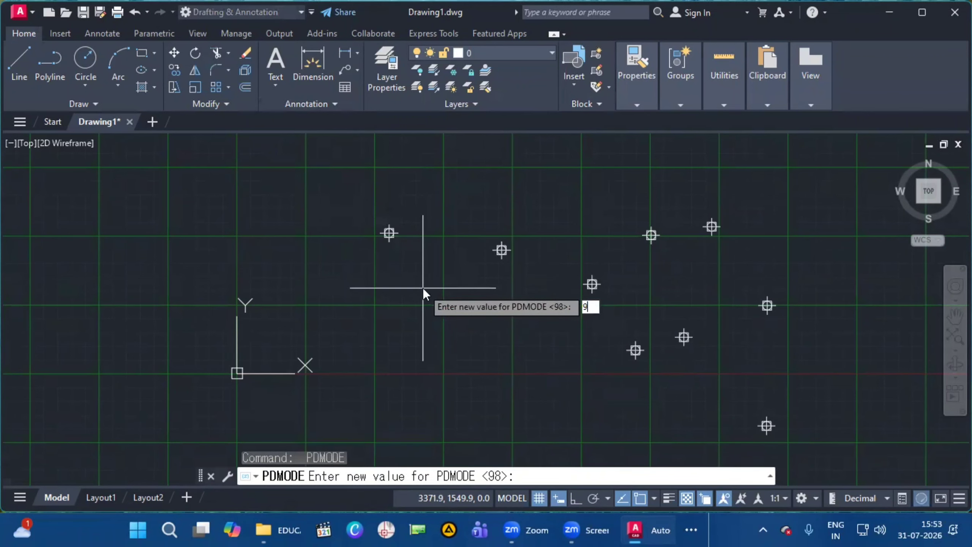
key(Return)
Set the point display mode to 100 by repeating the PDMODE command.
key(Return)
text(100)
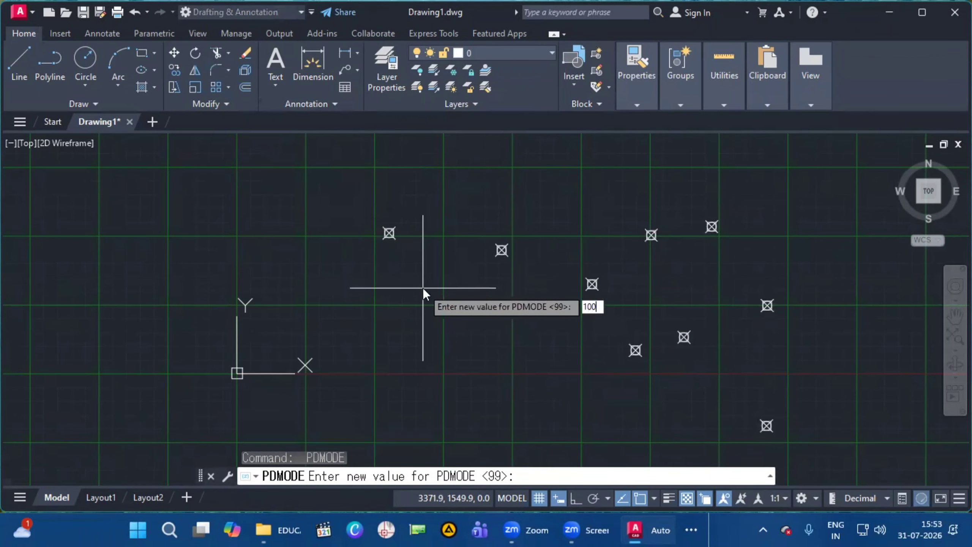
key(Return)
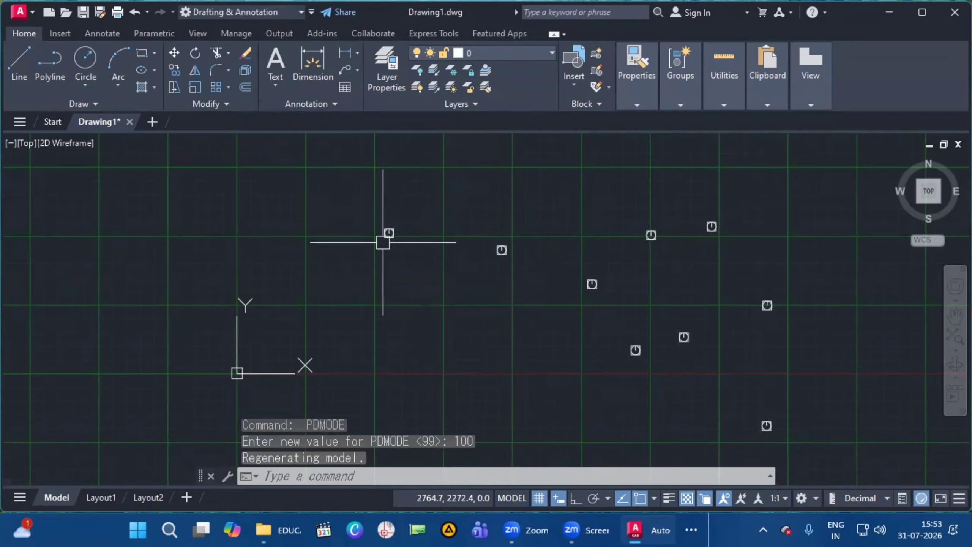
Erase all the point objects from the drawing.
click(311, 177)
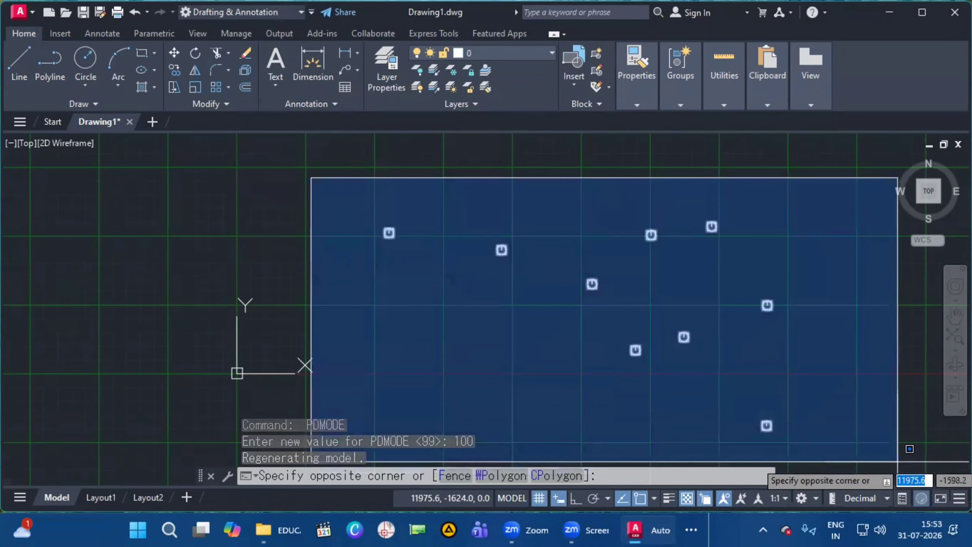
click(903, 449)
key(Delete)
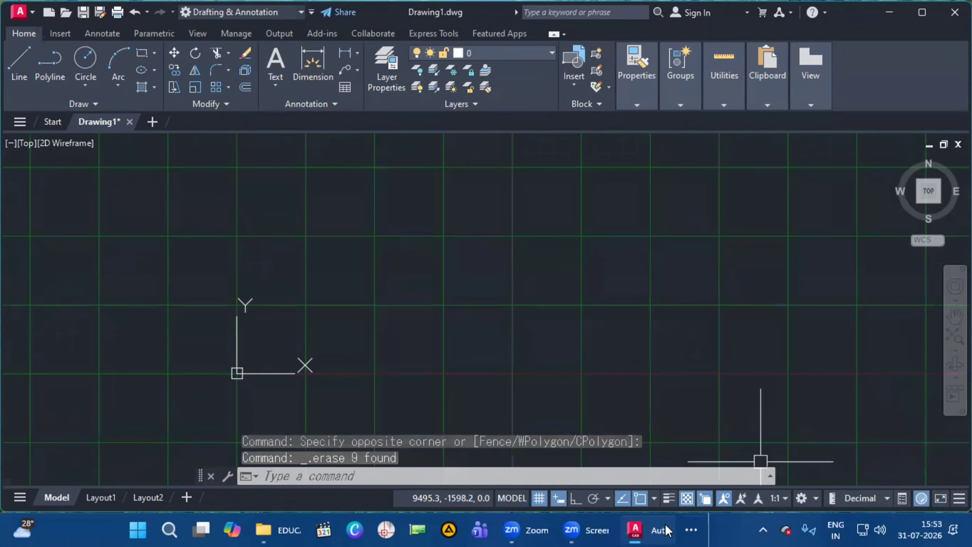
Switch to the WPS presentation and duplicate slide 81 about the Point Mode command.
click(699, 526)
click(700, 487)
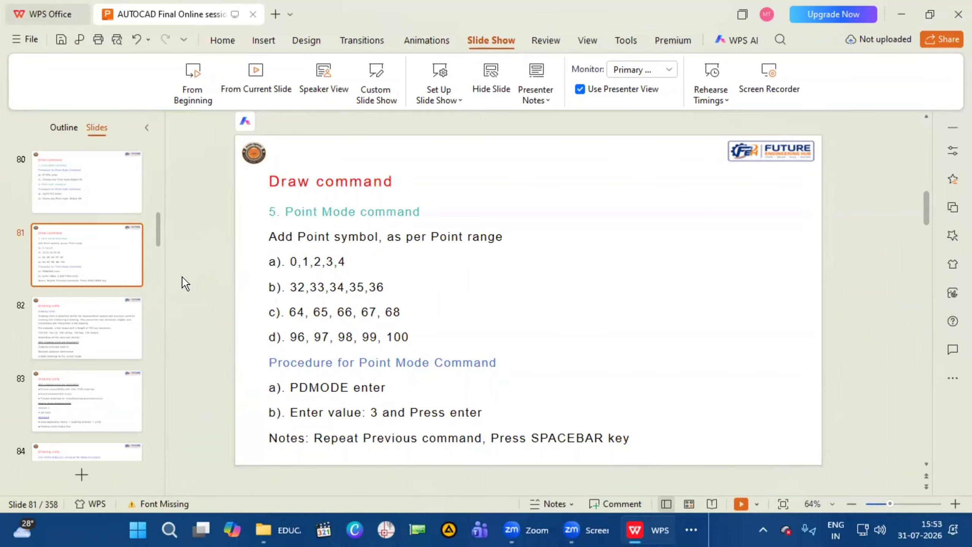
click(80, 315)
click(98, 243)
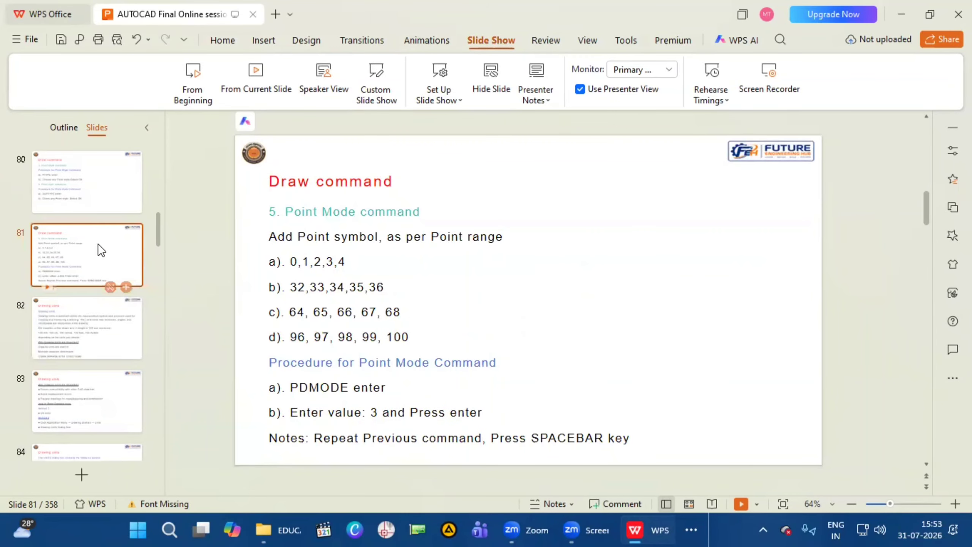
right_click(101, 250)
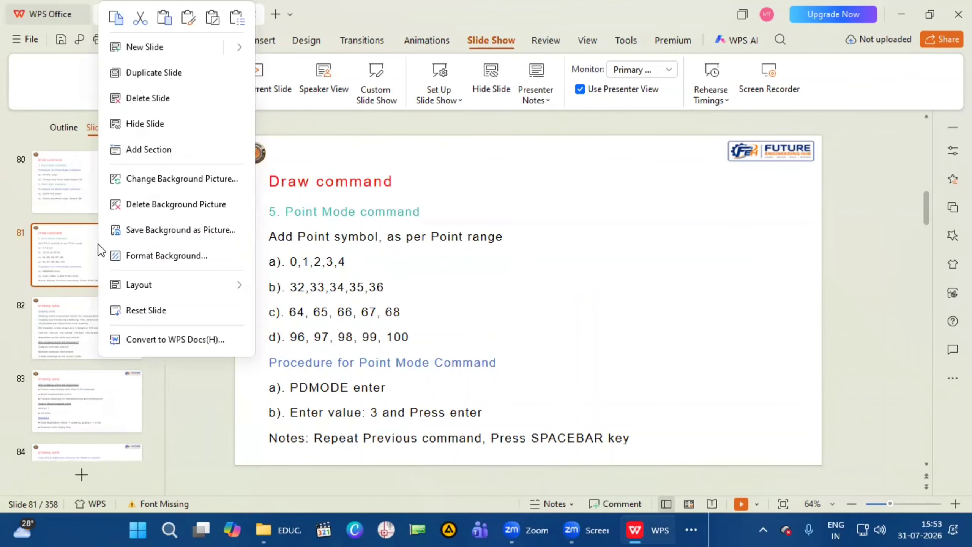
click(161, 73)
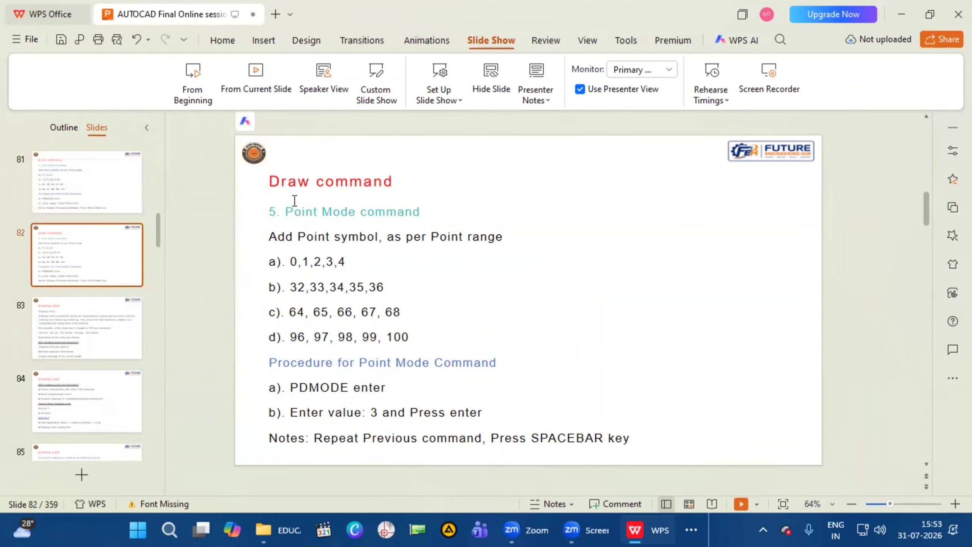
Change the duplicated slide's teal heading to "6. Point Size command".
click(273, 213)
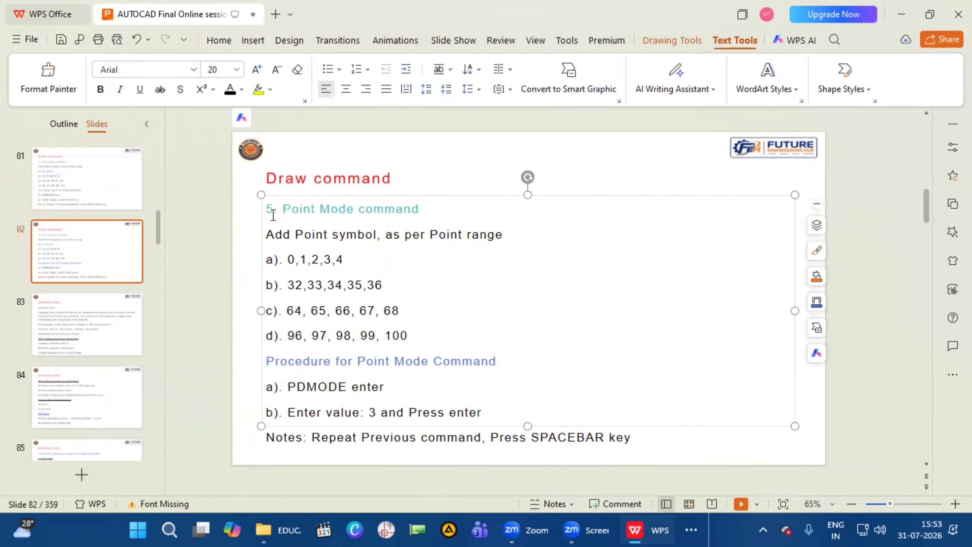
key(BackSpace)
text(6)
click(357, 206)
key(BackSpace)
key(BackSpace)
key(BackSpace)
key(BackSpace)
text(Siz)
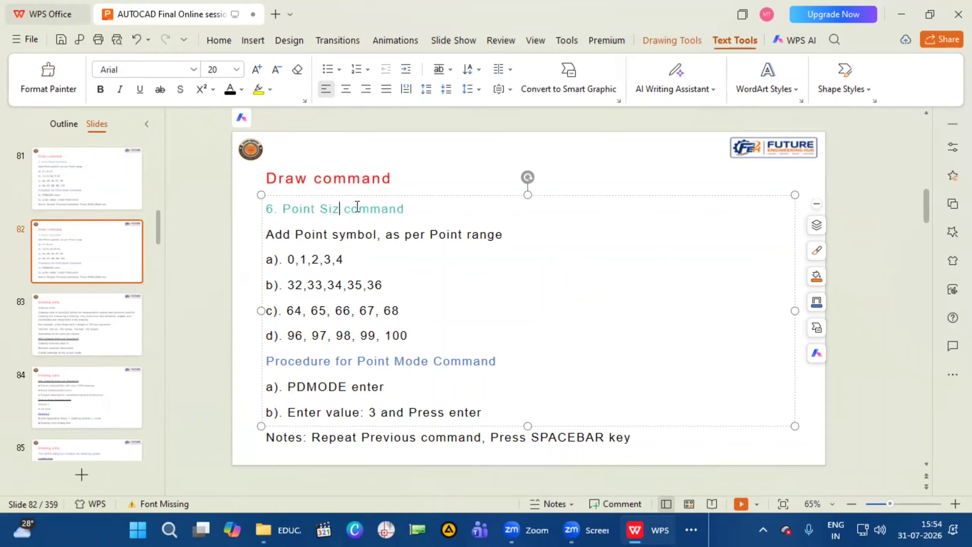
text(e)
Delete the four point symbol range lines and the "Add Point symbol, as per Point range" text, leaving an empty line under the heading.
drag(417, 335, 258, 249)
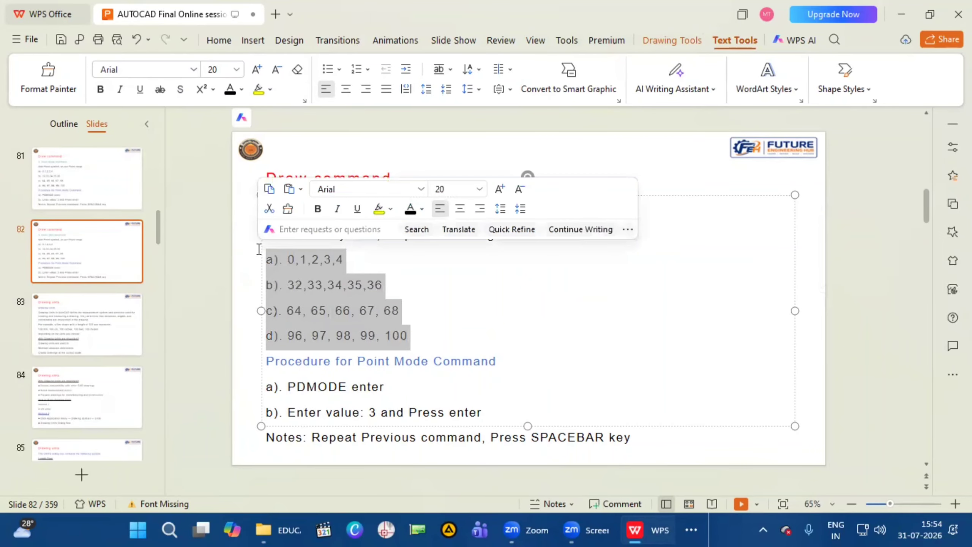
key(Delete)
drag(521, 233, 245, 239)
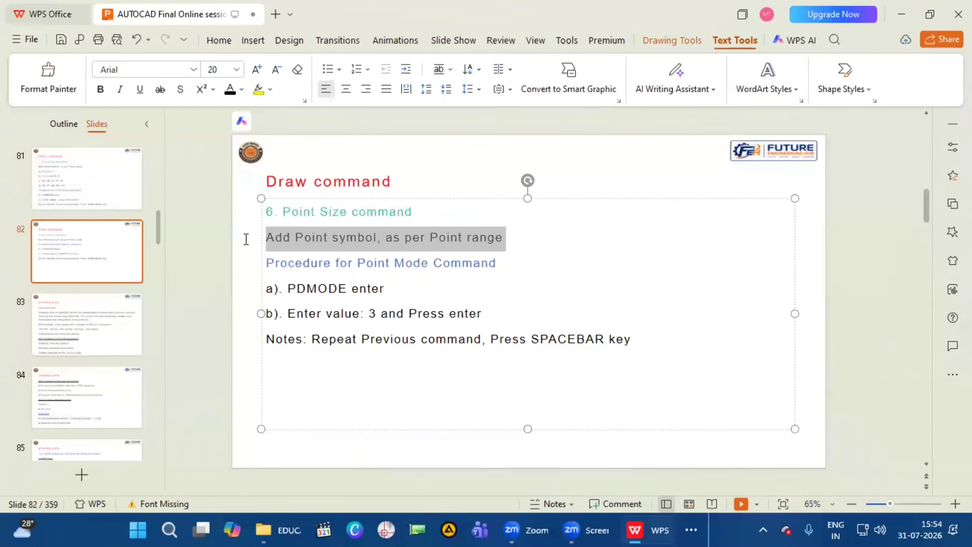
key(Delete)
key(Return)
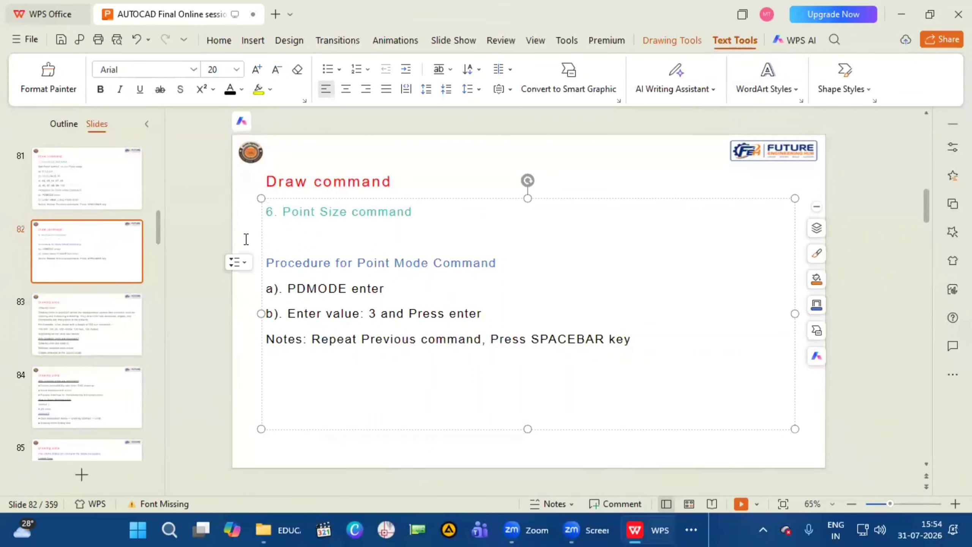
Add the description "How to adjust size of Point" in black on the empty line under the heading.
click(275, 238)
click(241, 90)
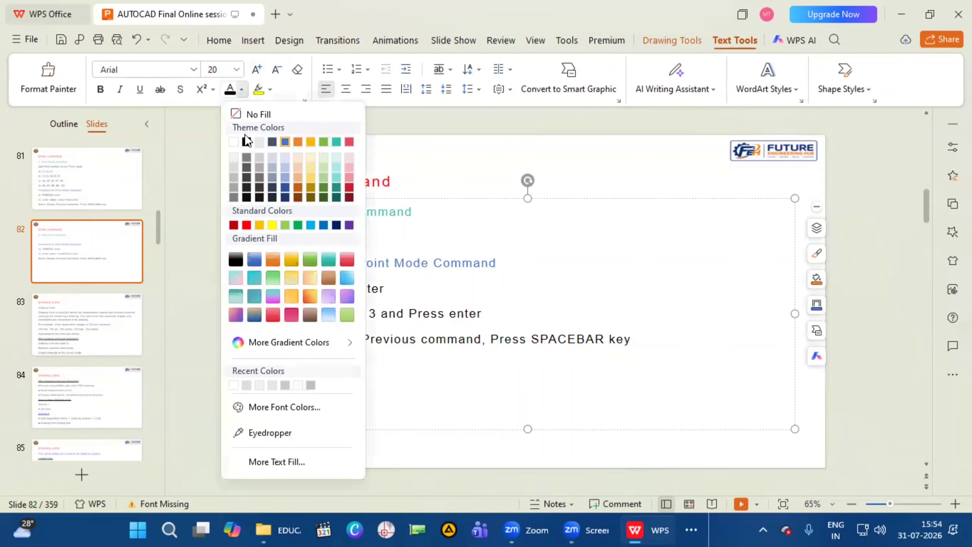
click(246, 141)
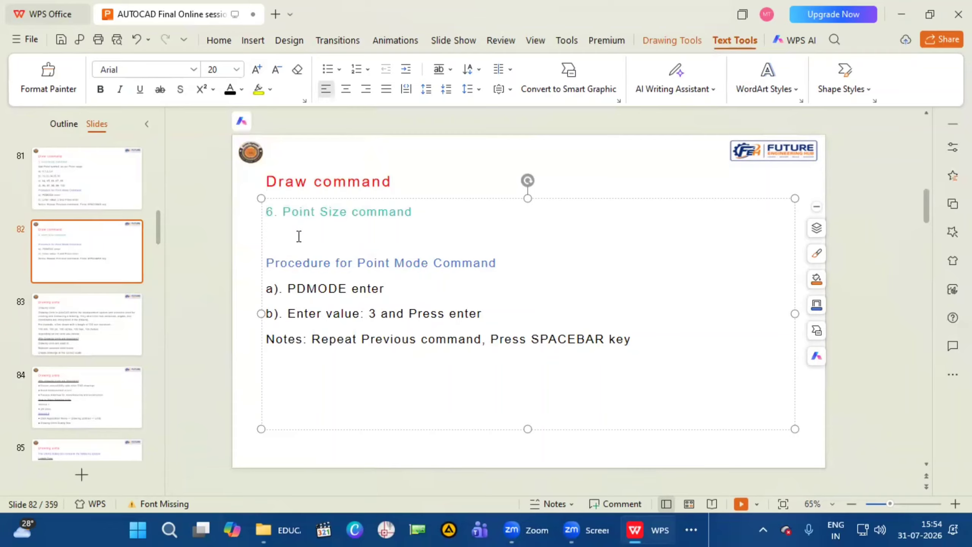
text(How to adjust siz e)
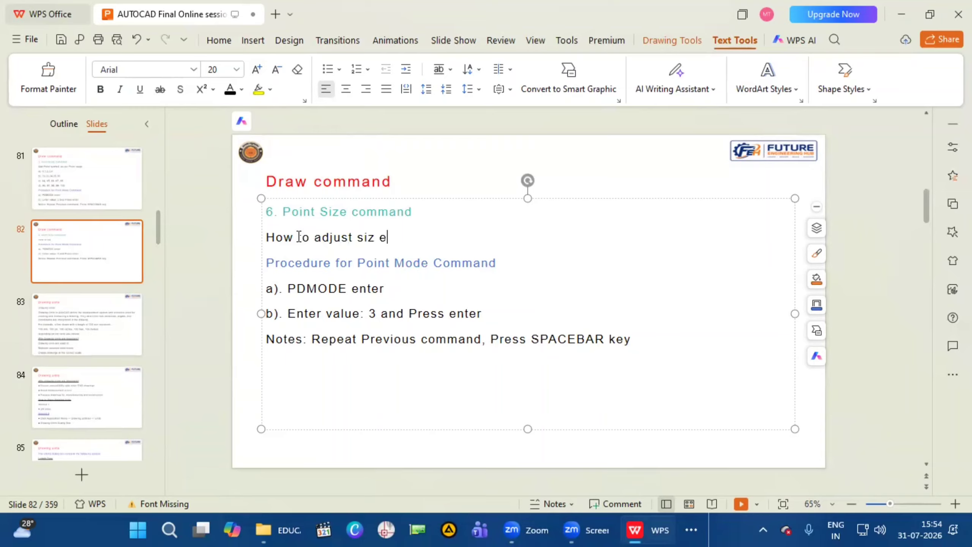
key(BackSpace)
key(BackSpace)
text(e of Point)
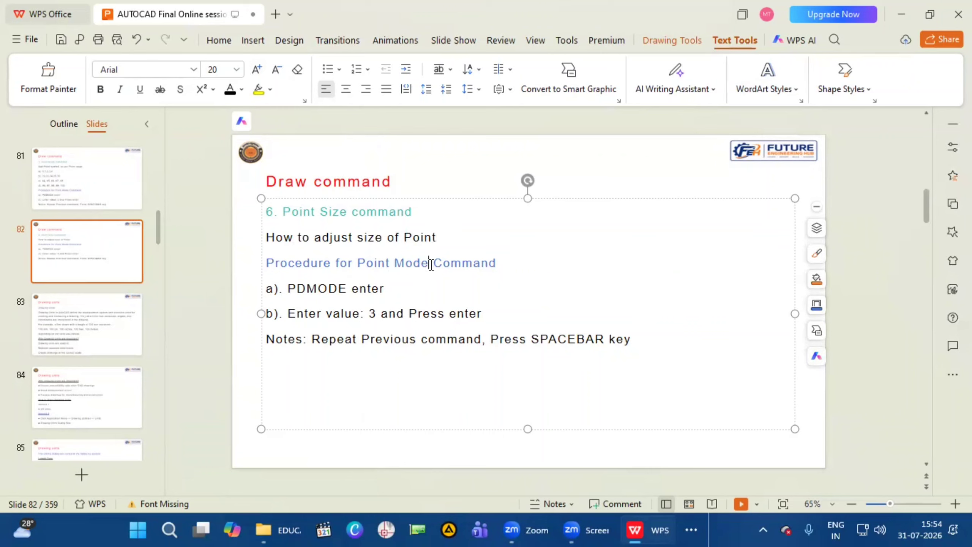
Change the blue procedure heading to "Procedure for Point Size Command".
key(BackSpace)
key(BackSpace)
key(BackSpace)
key(BackSpace)
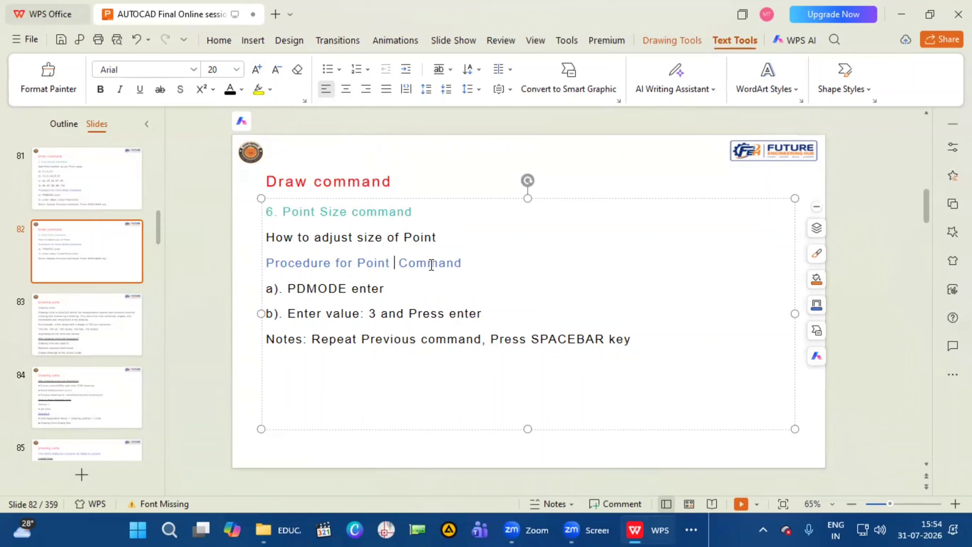
text(Size)
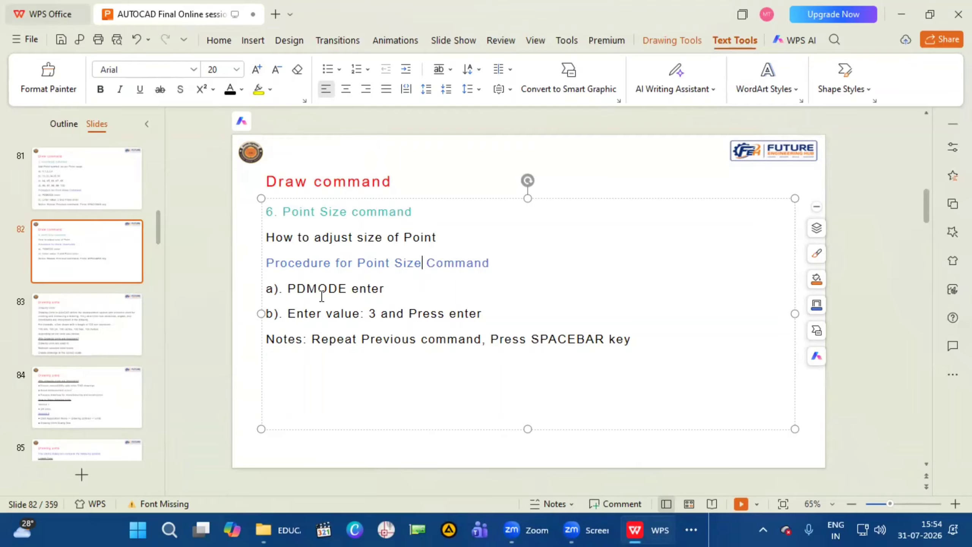
Replace the command name in procedure line a) with PDSIZE.
click(347, 289)
key(BackSpace)
key(BackSpace)
key(BackSpace)
key(BackSpace)
key(BackSpace)
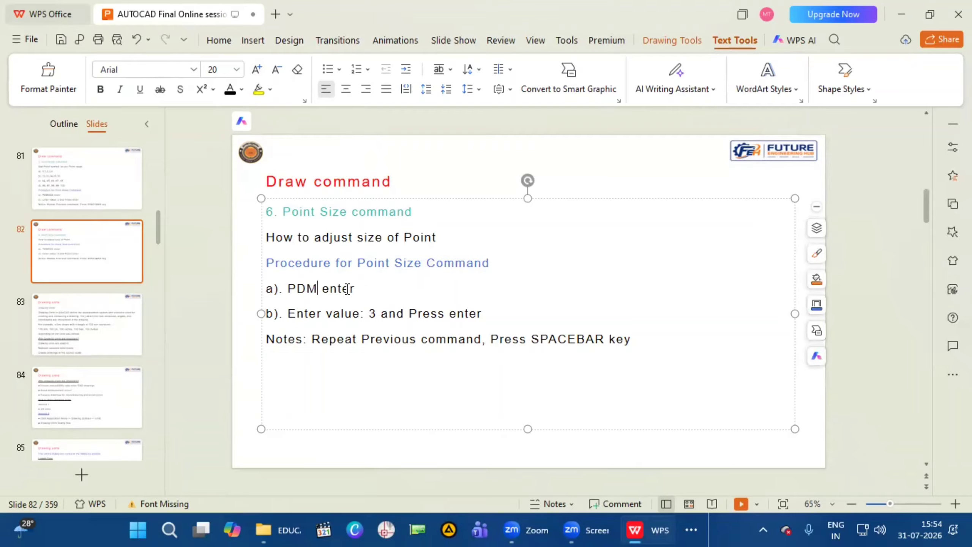
text(DSIZE)
click(368, 315)
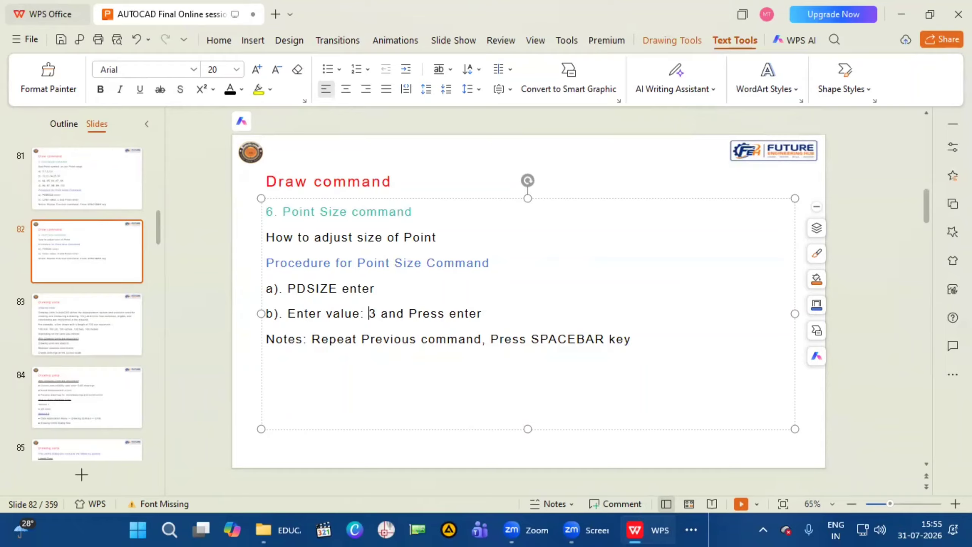
Switch to AutoCAD and place a single point in the upper middle of the drawing area with the Point command.
click(902, 14)
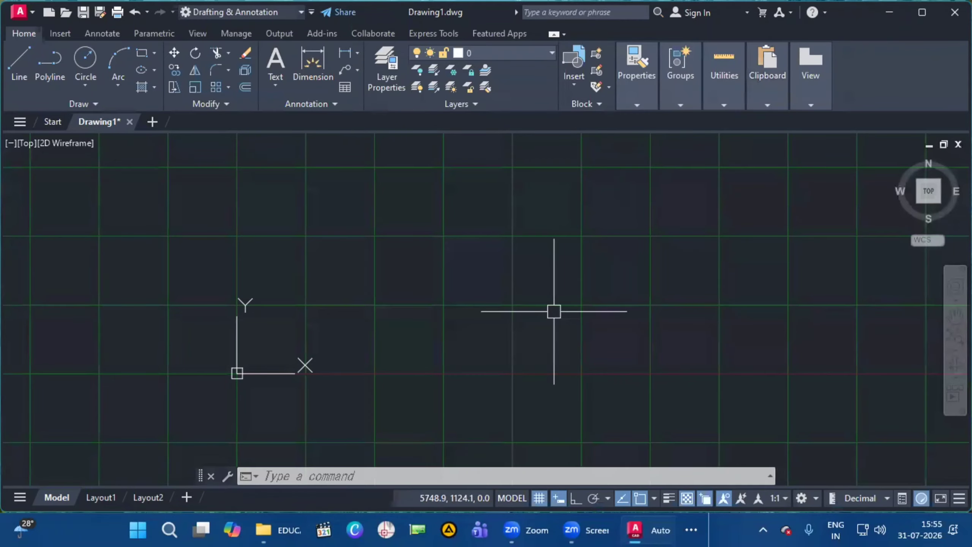
text(PO)
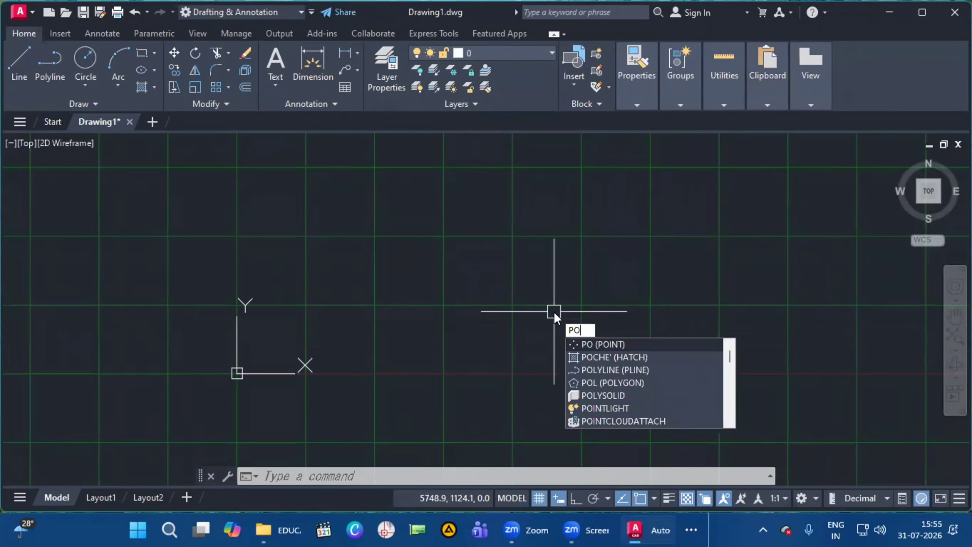
key(Return)
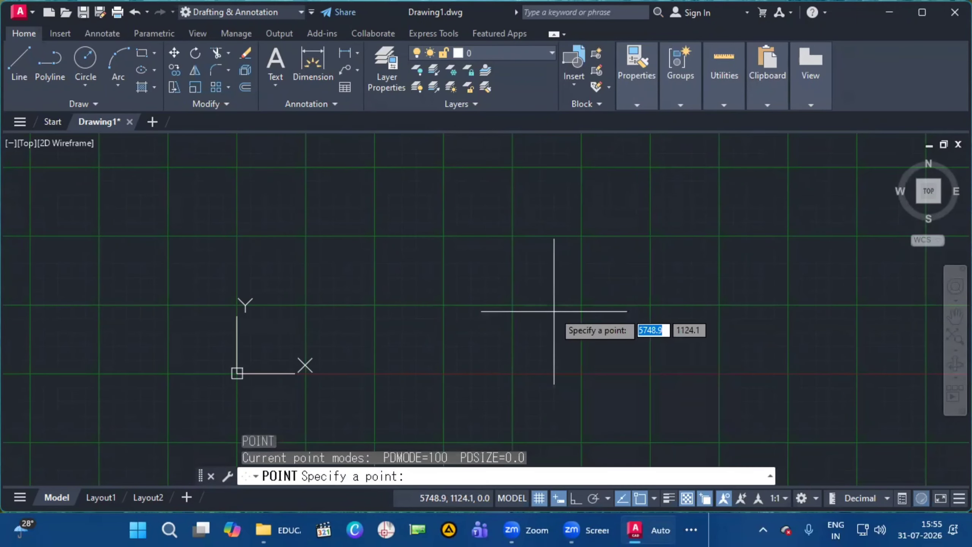
click(497, 230)
key(Escape)
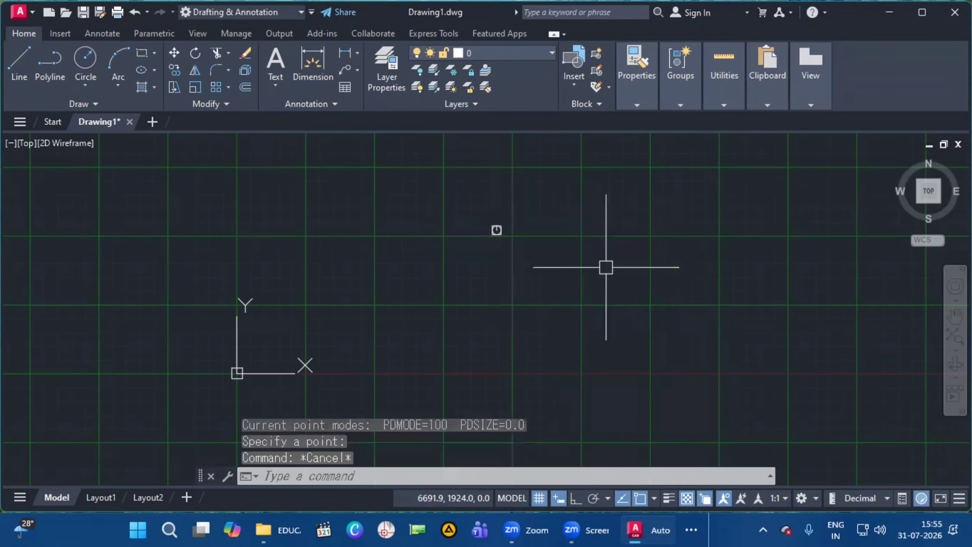
Run the PDSIZE command and set the point size to 6.
text(PDS)
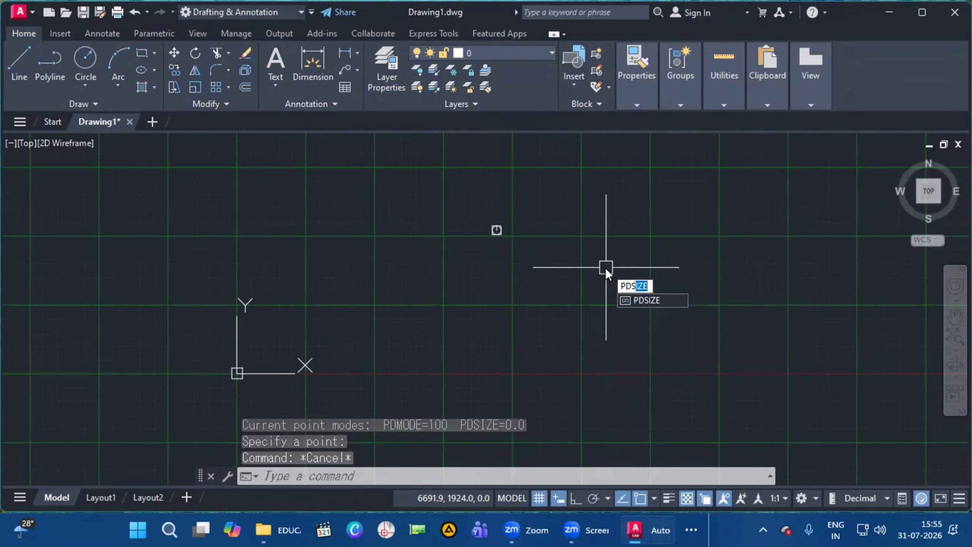
key(Escape)
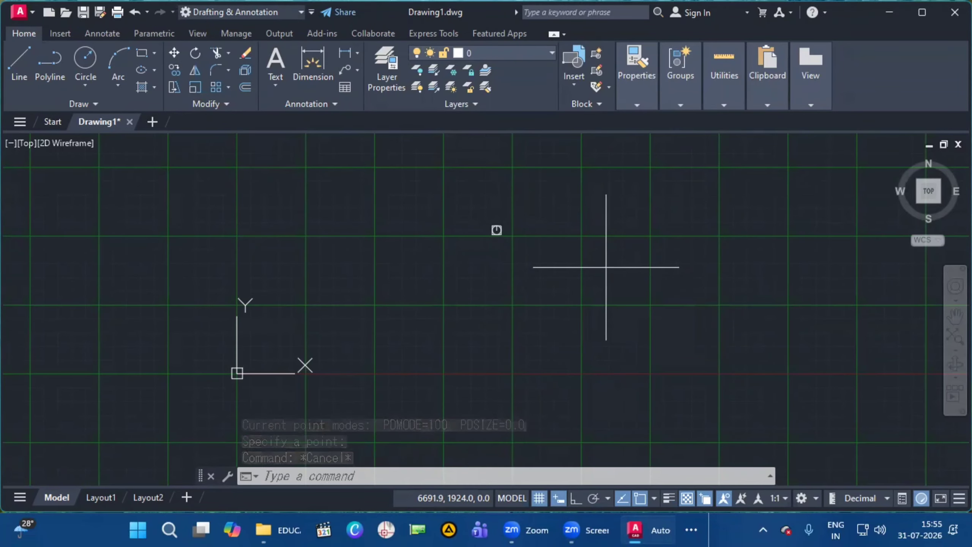
text(PDSIZE)
key(Return)
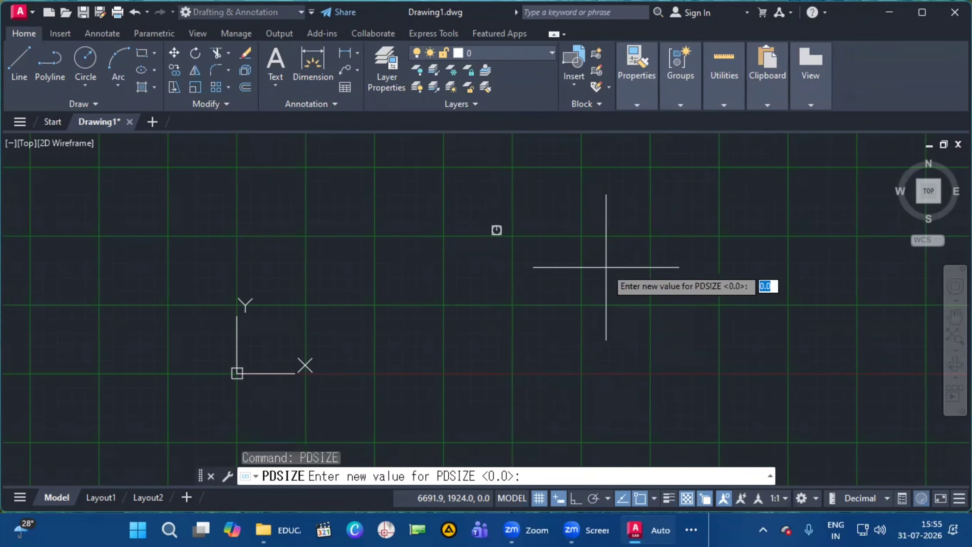
text(6)
key(Return)
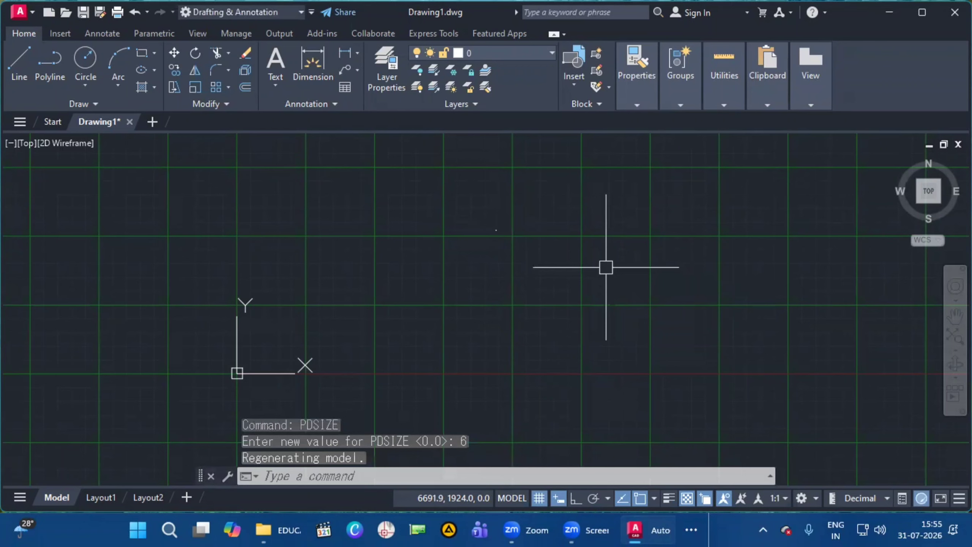
Change the PDSIZE value to -6 and then to -12.
key(Return)
text(-6)
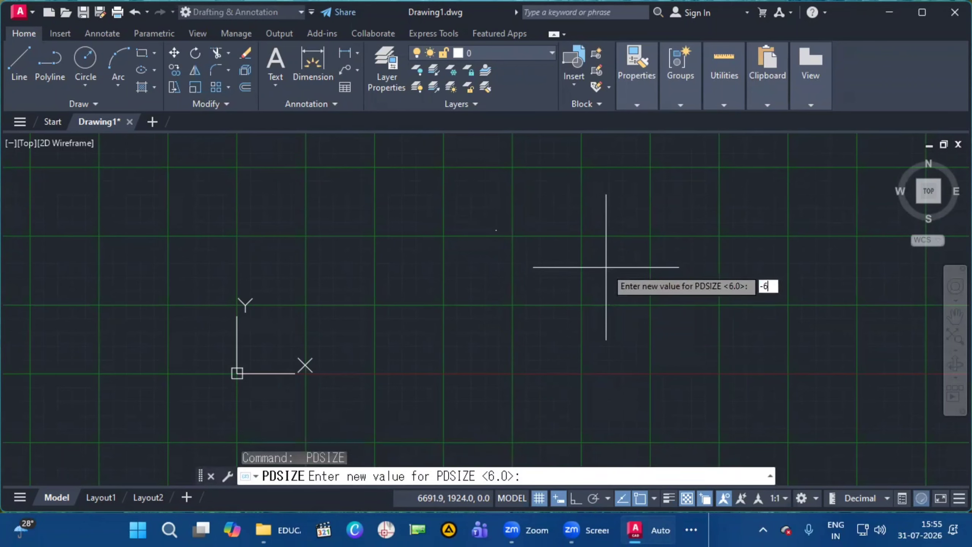
key(Return)
key(Return)
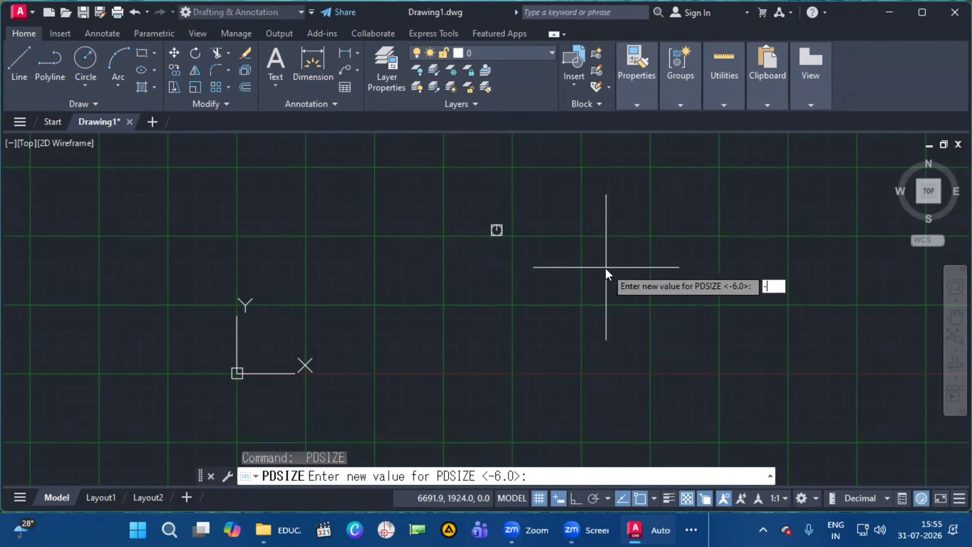
text(-12)
key(Return)
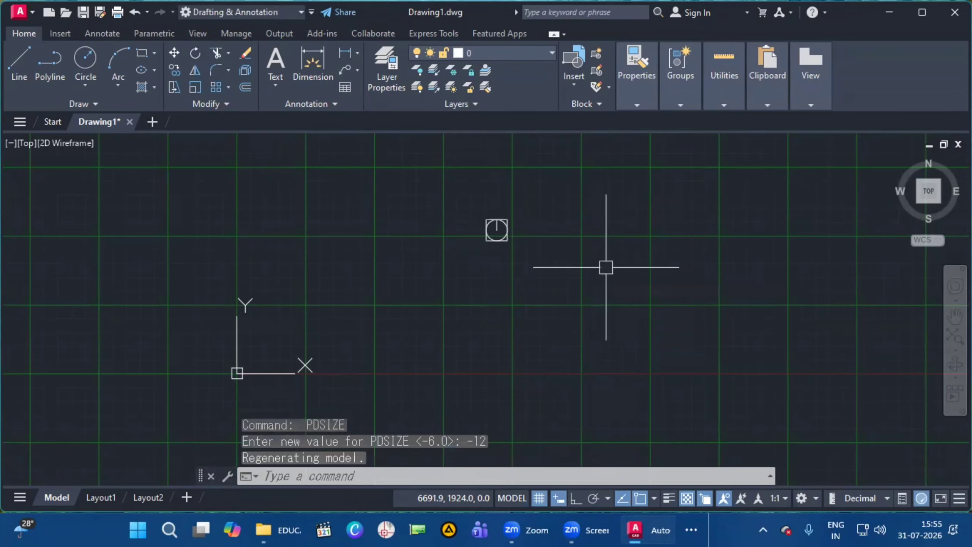
Repeat the PDSIZE command and set the point size to -24.
key(Return)
text(-24)
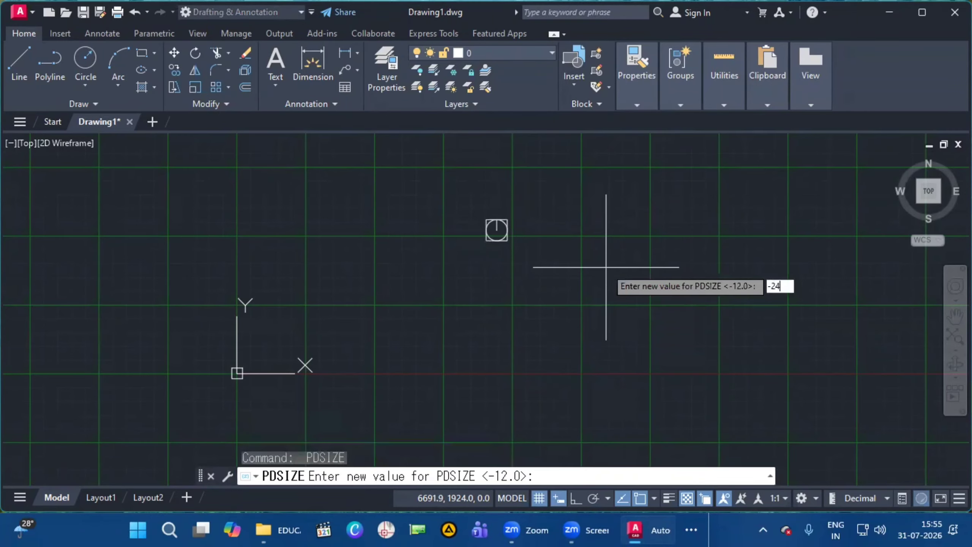
key(Return)
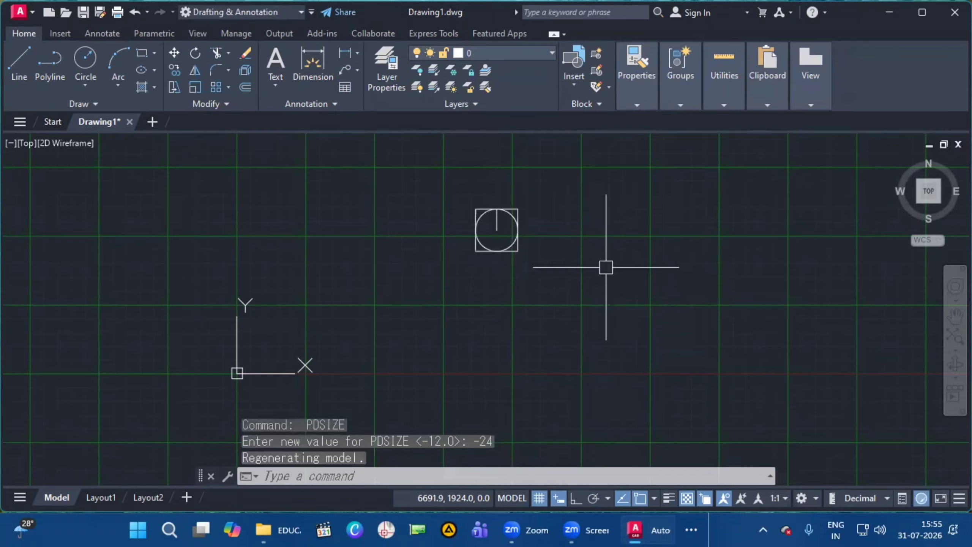
Erase the enlarged point from the drawing and switch back to the WPS presentation.
click(629, 175)
click(303, 403)
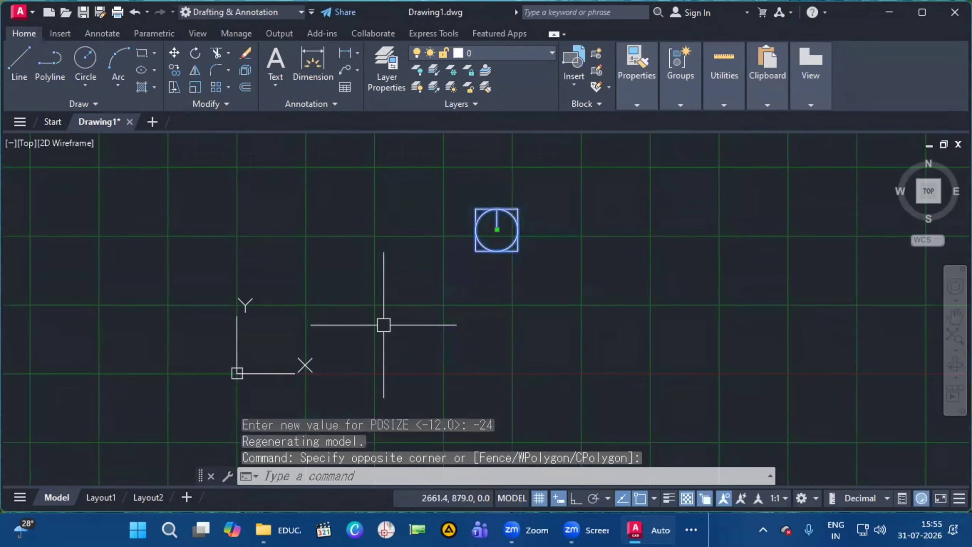
key(Delete)
click(690, 530)
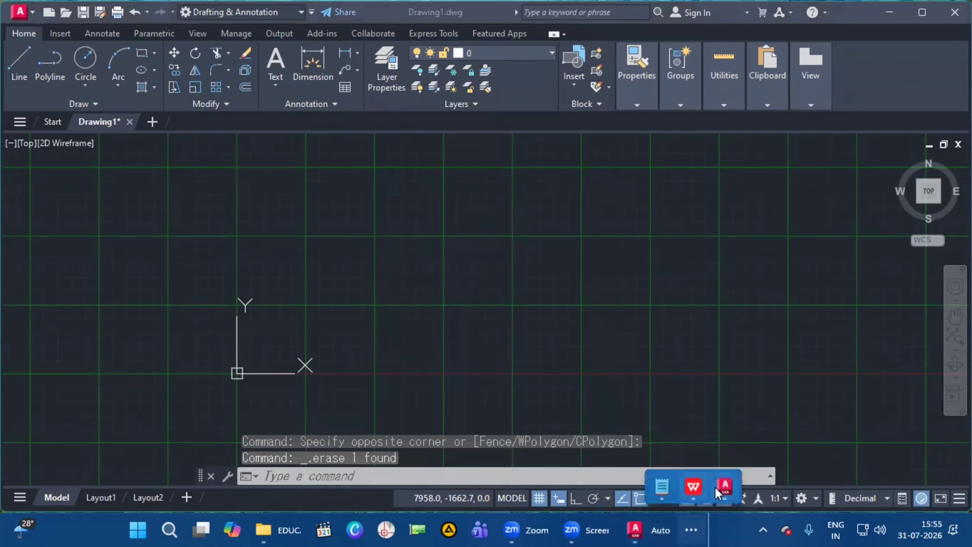
click(693, 486)
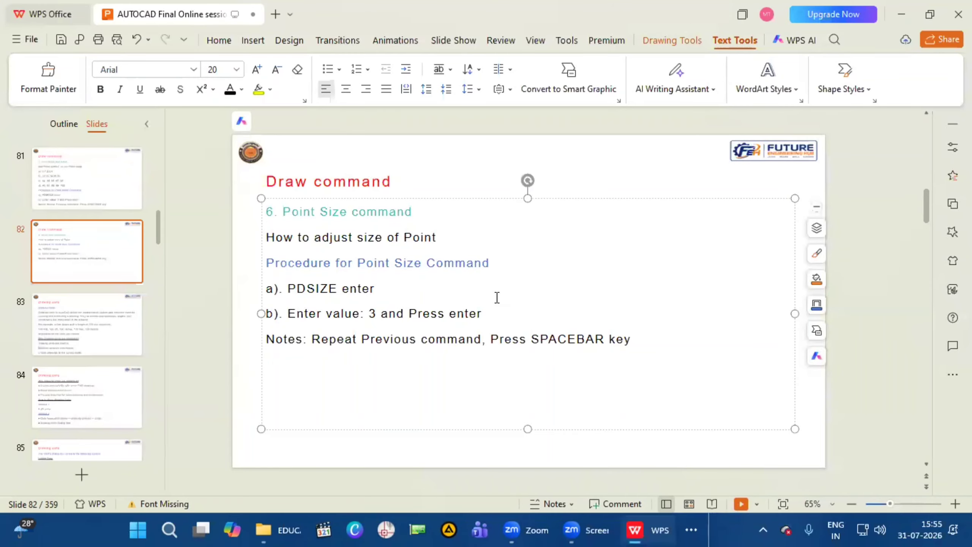
click(205, 291)
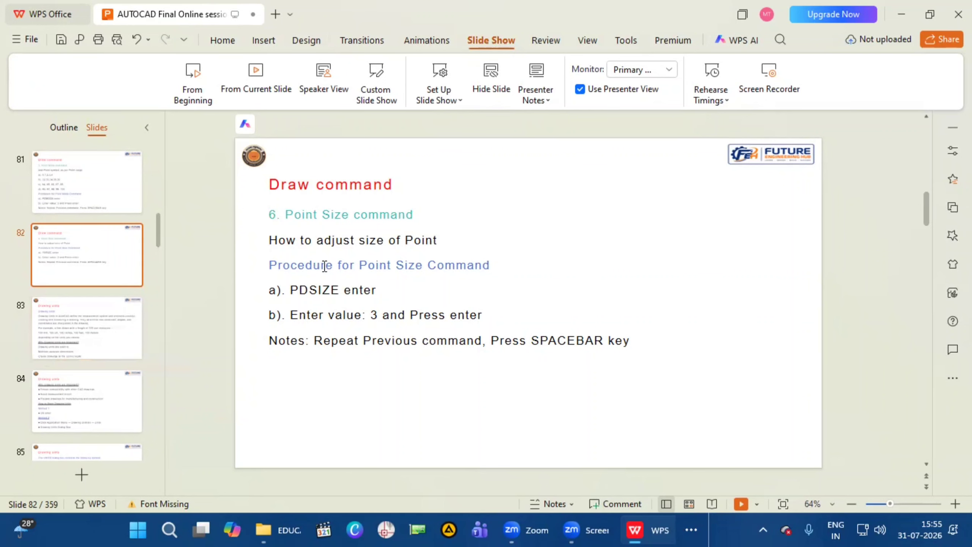
click(383, 315)
click(530, 366)
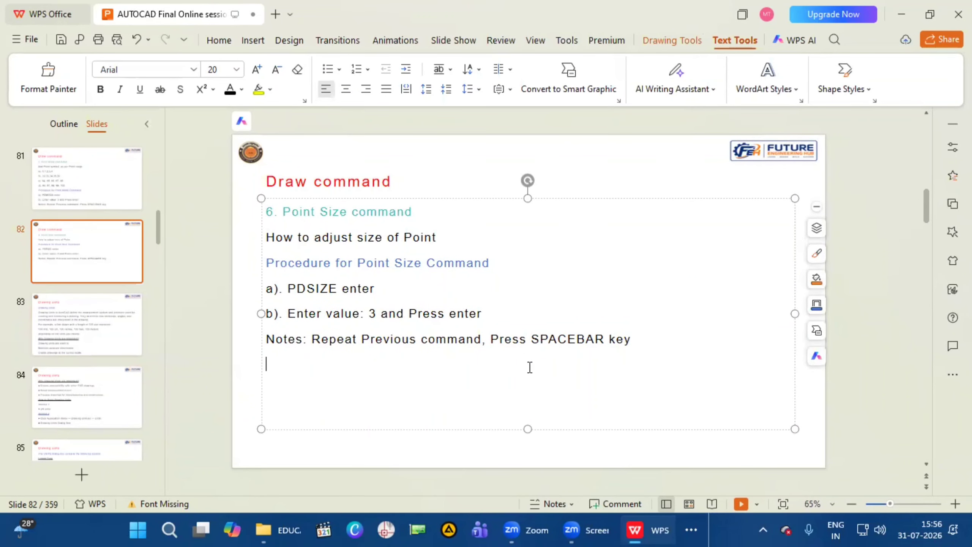
click(210, 191)
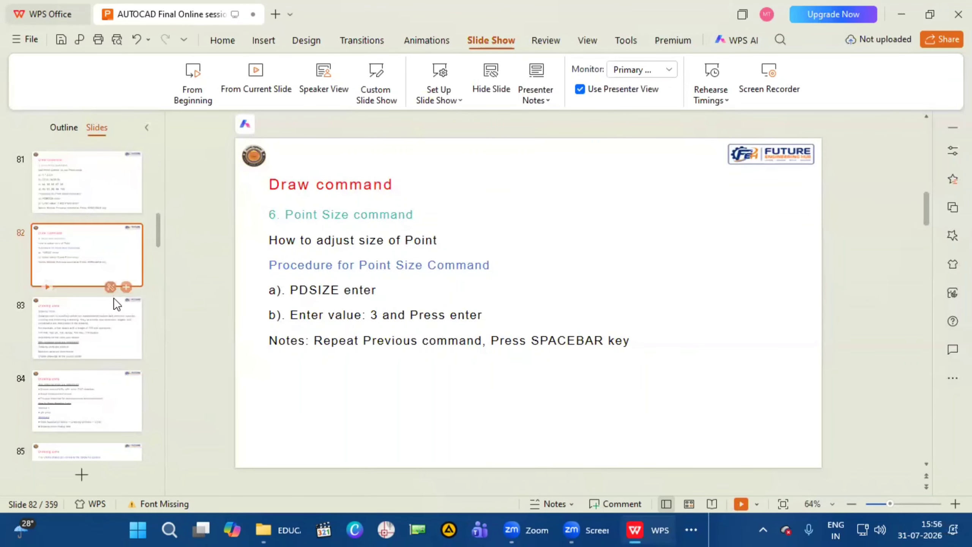
Duplicate the Point Size command slide.
click(109, 327)
click(88, 236)
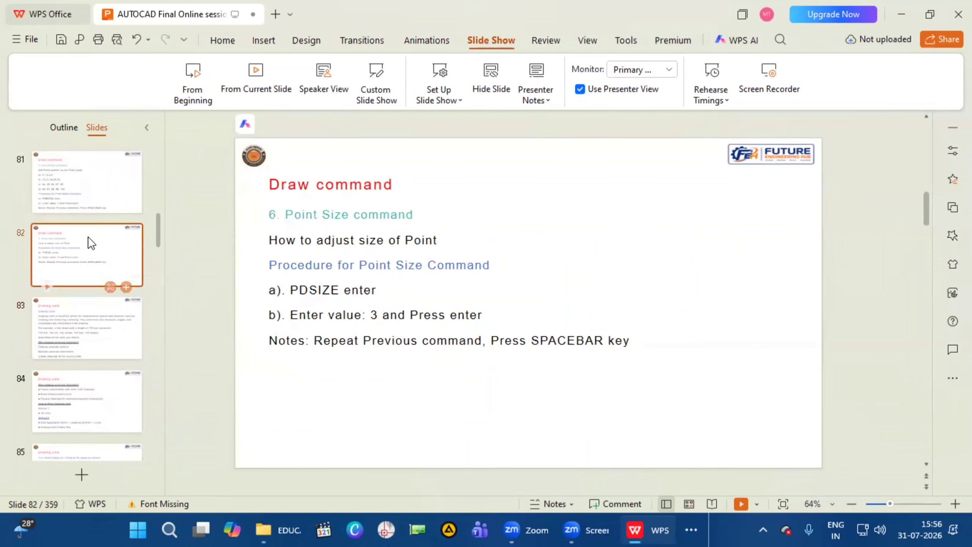
right_click(88, 237)
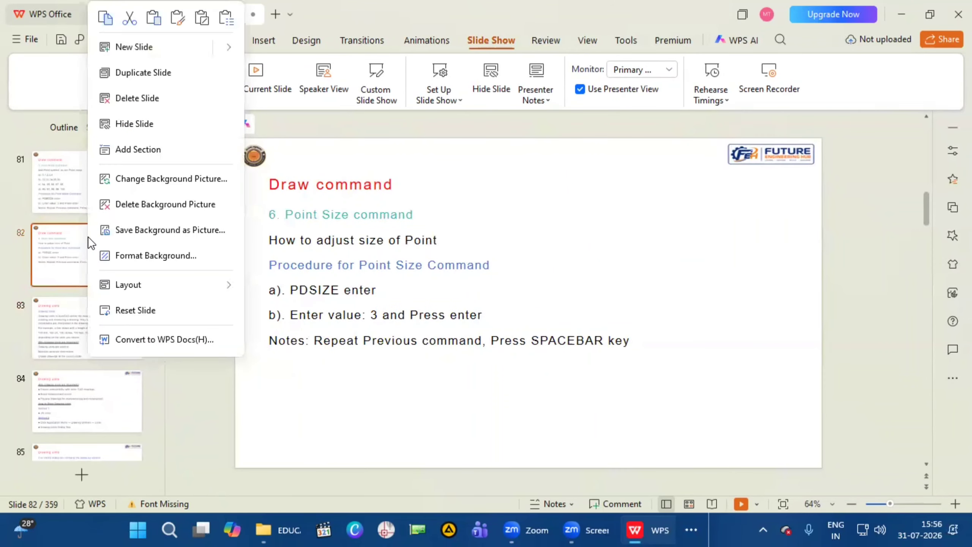
click(161, 74)
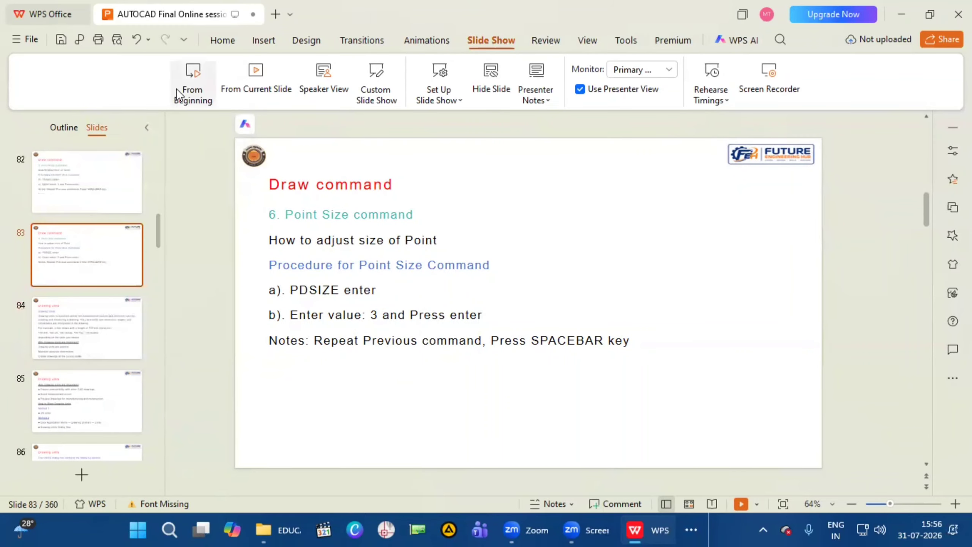
Change the duplicated slide's title to "List of Draw command".
click(273, 185)
text(IS)
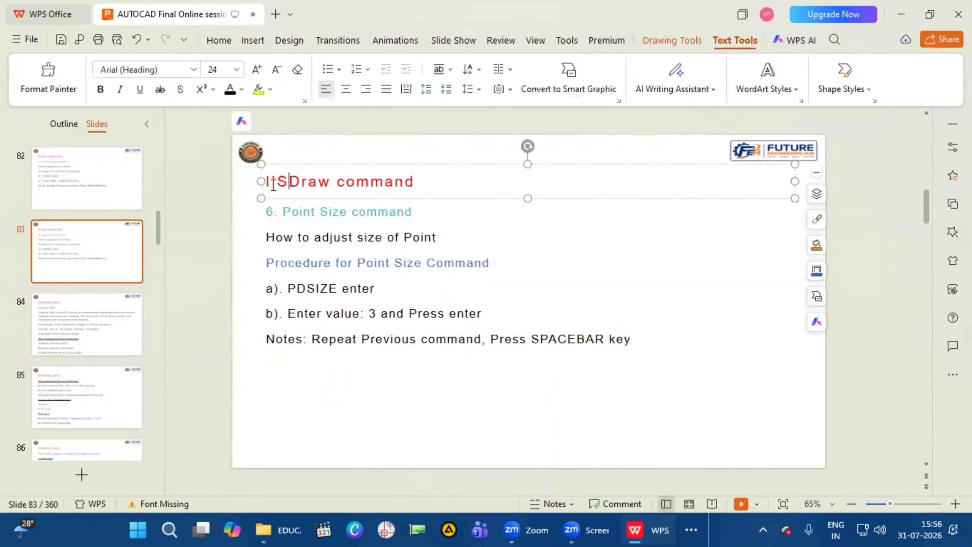
key(BackSpace)
key(BackSpace)
text(Lis)
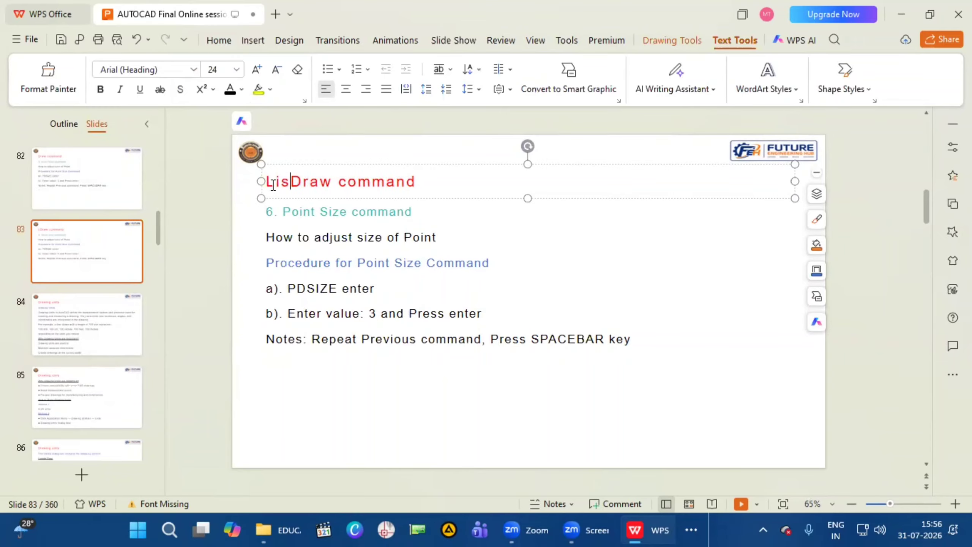
text(t of)
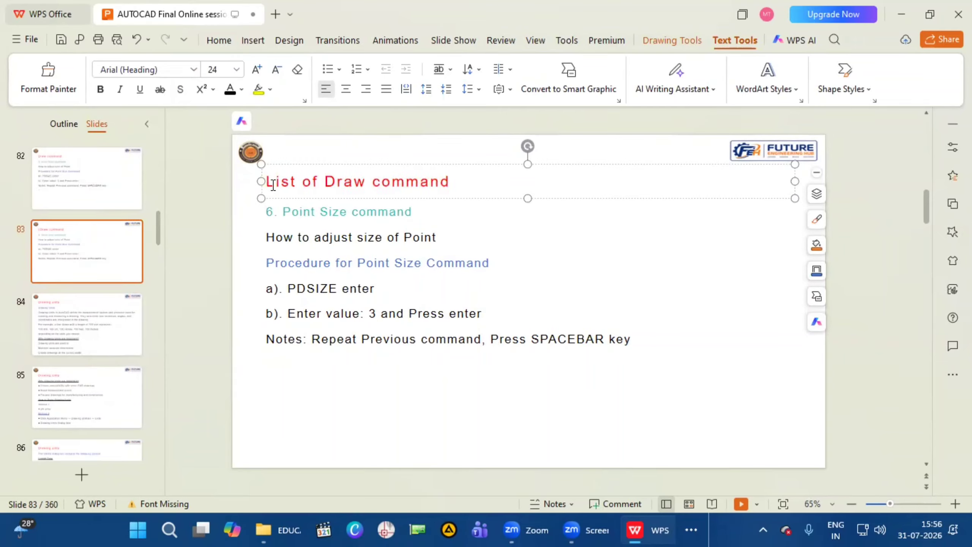
Replace the slide's body text with two column headings, "Command name" and "Shortcut".
drag(632, 341, 264, 211)
key(BackSpace)
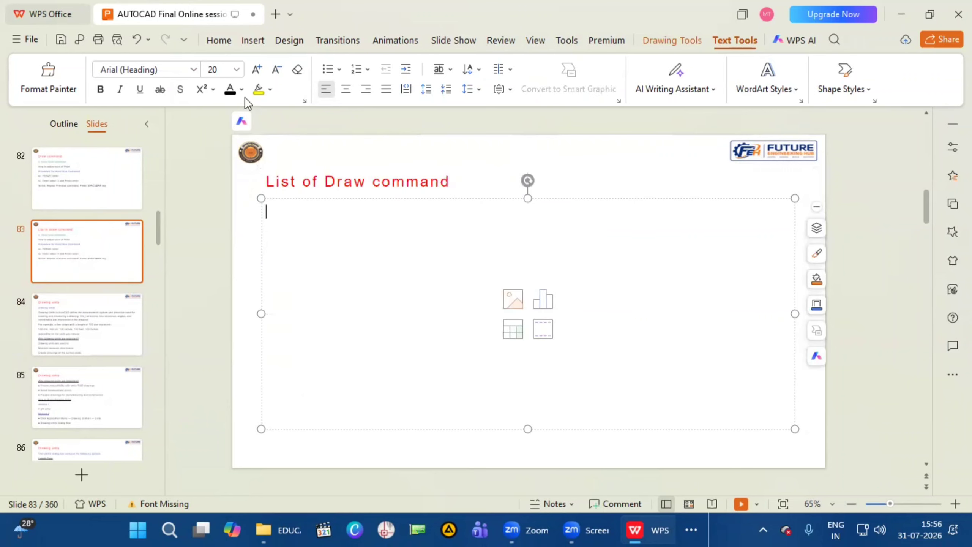
text(C)
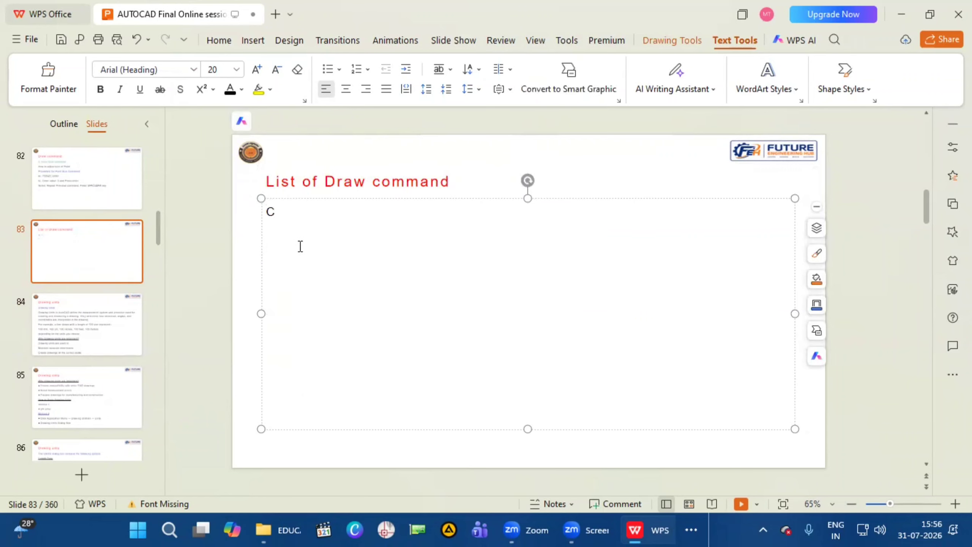
text(ommand name)
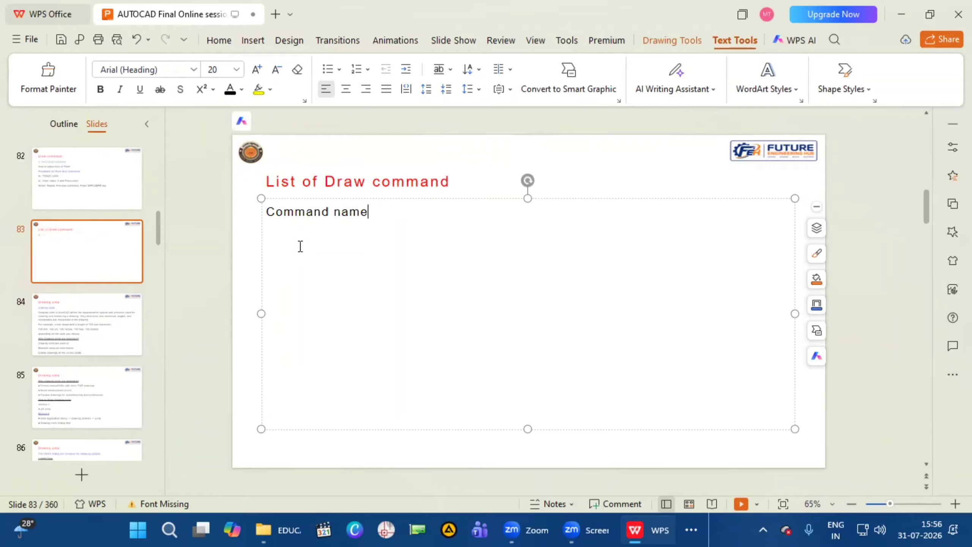
key(Tab)
key(Tab)
key(Tab)
text(Shortcu)
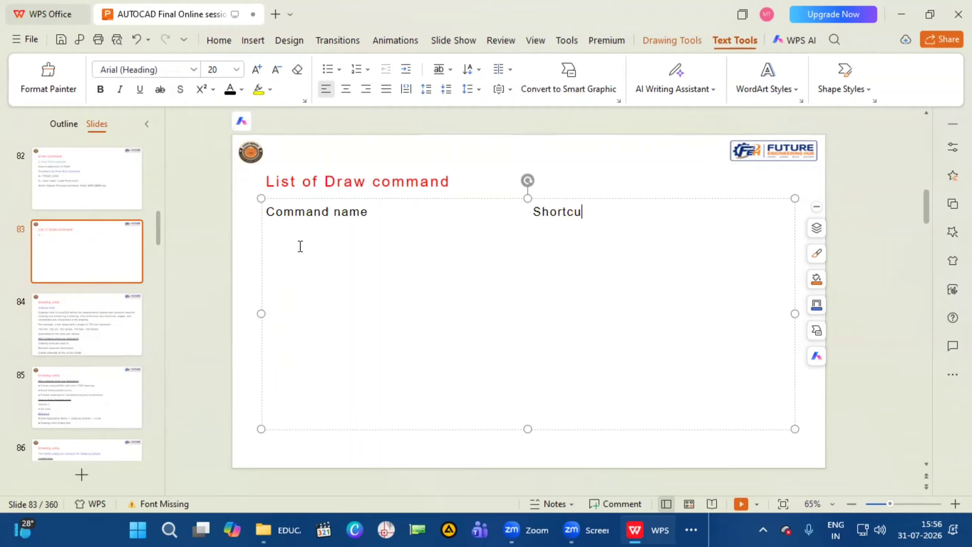
text(t)
click(285, 226)
click(383, 210)
Add the entry "1. Line" below the headings with "L enter" aligned in the shortcut column.
click(638, 211)
key(Return)
text(1. Line)
key(Tab)
key(Tab)
key(Tab)
key(Tab)
key(Tab)
text(L enter)
key(Return)
Add the entry "2. Circle" with the shortcut "C enter".
text(2. )
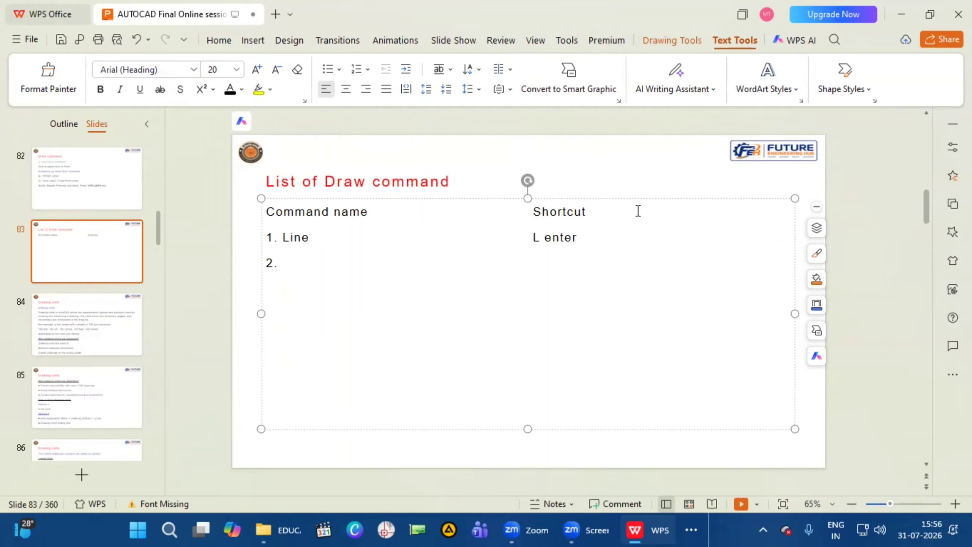
text(Circle)
key(Tab)
key(Tab)
key(Tab)
key(Tab)
text(C enter)
key(Return)
Add the entry "3. Poly-Line" with the shortcut "PL enter".
text(3. )
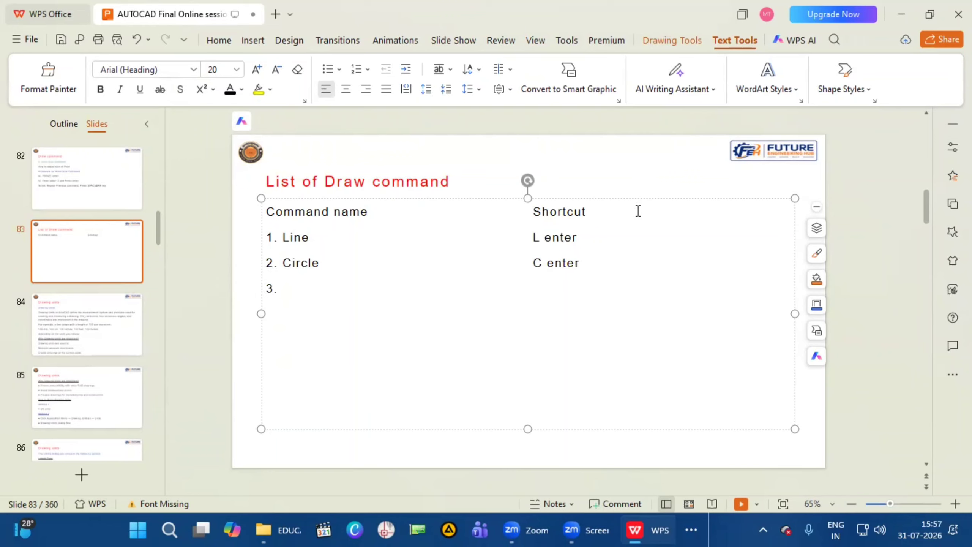
text(Poly-Line)
key(Tab)
key(Tab)
key(Tab)
key(Tab)
text(PL ente)
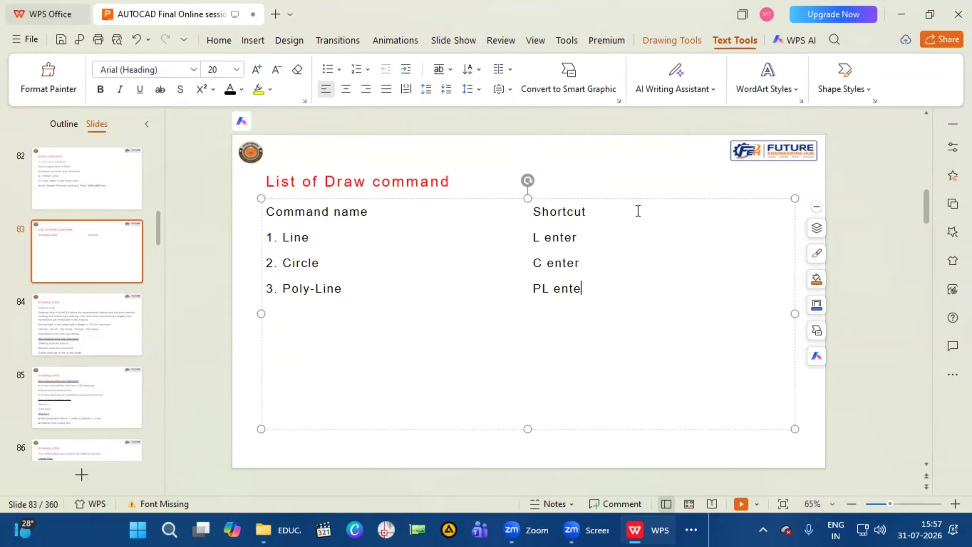
text(r)
key(Return)
Add the entry "4. Arc" with the shortcut "A enter".
text(4. Arc)
key(Tab)
key(Tab)
text(A enter)
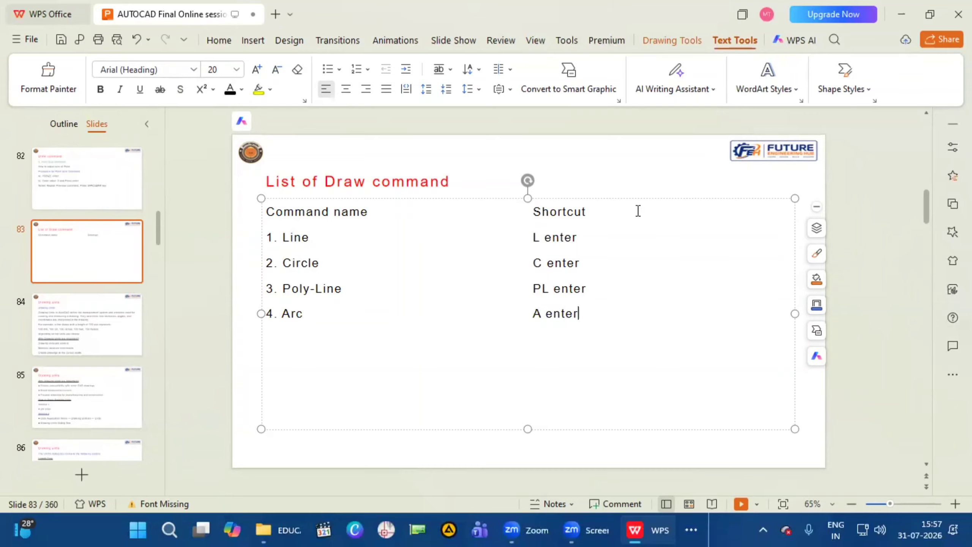
key(Return)
Add the entry "5. Polygon" with the shortcut "POL enter".
text(5. Polygon)
key(Tab)
key(Tab)
key(Tab)
text(POL )
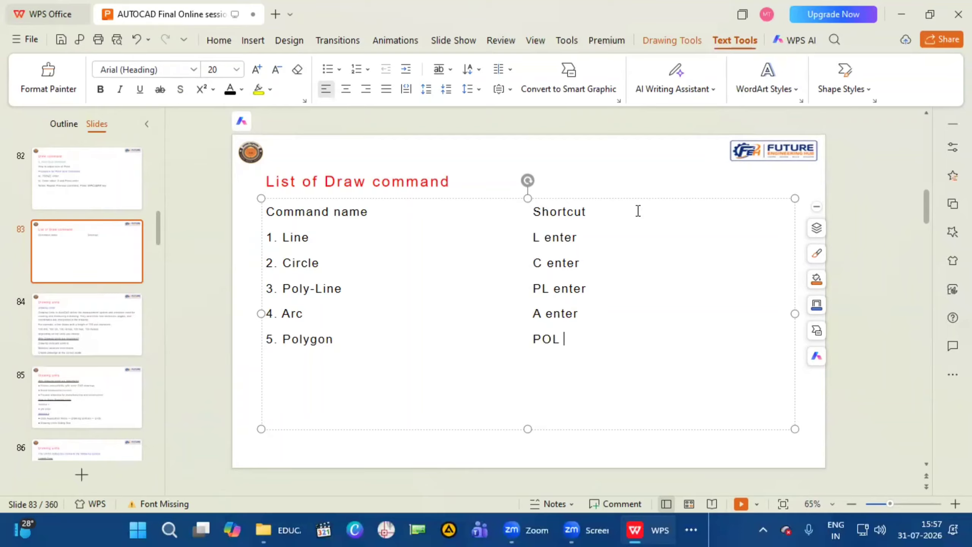
text(enter)
key(Return)
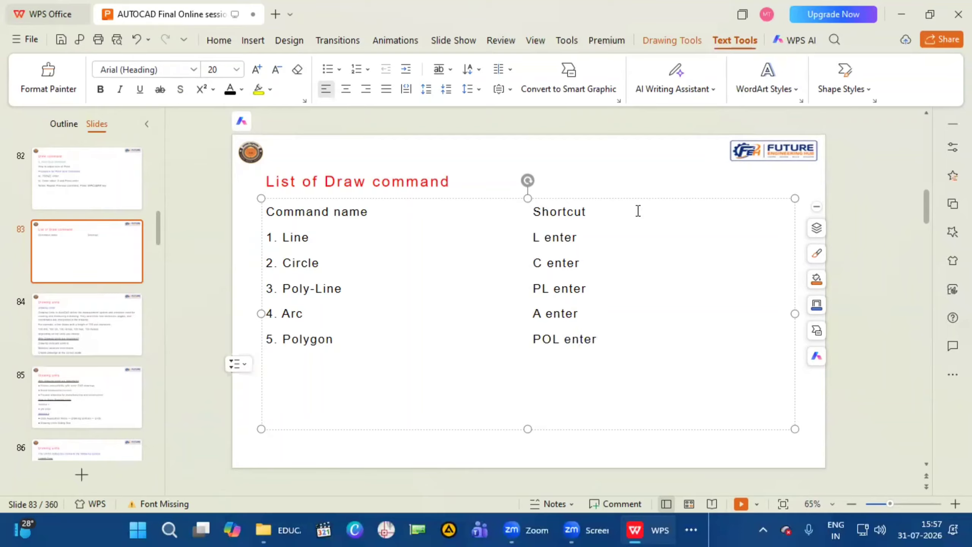
Add the entry "6. Ellipse" with the shortcut "EL enter".
text(6. Ell)
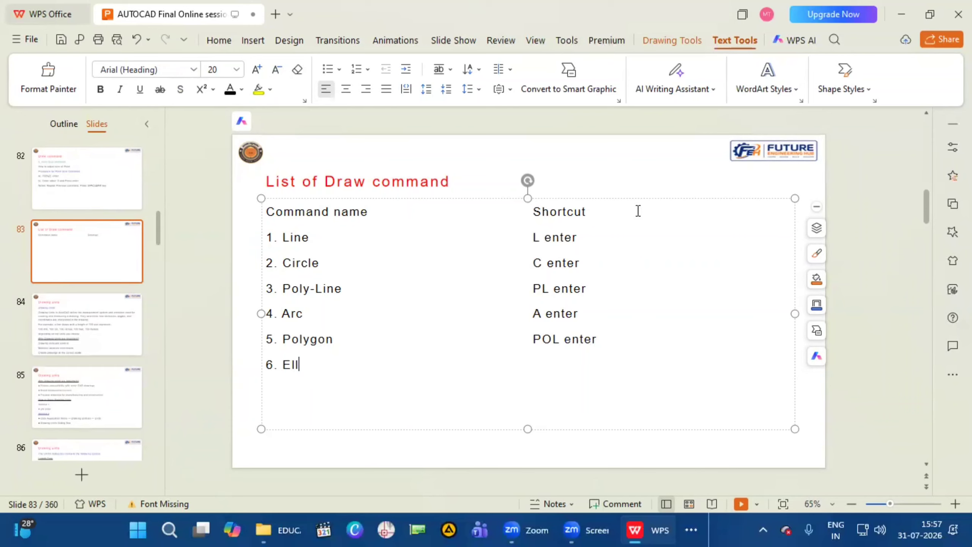
text(ipse)
key(Tab)
key(Tab)
key(Tab)
key(Tab)
text(EL enter)
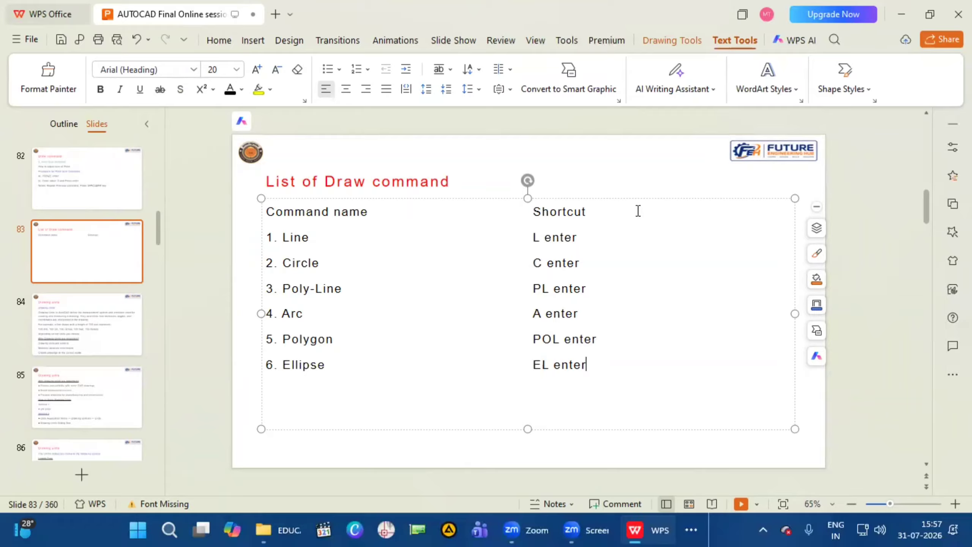
key(Return)
Add the entry "7. Hatch" with the shortcut "H enter" aligned in the second column.
text(7. Hatch)
key(Tab)
key(BackSpace)
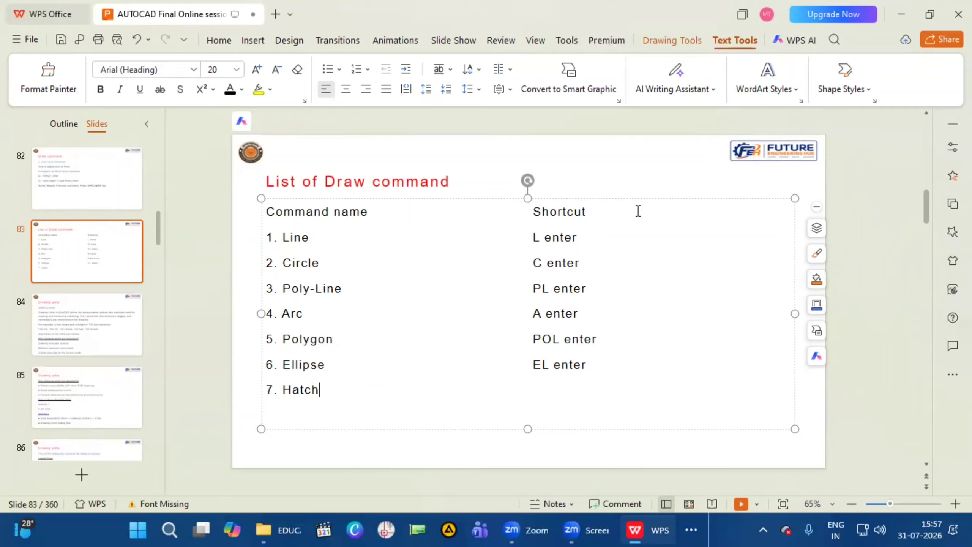
key(Tab)
key(Tab)
key(Tab)
key(Tab)
key(Tab)
text(H enter)
key(Return)
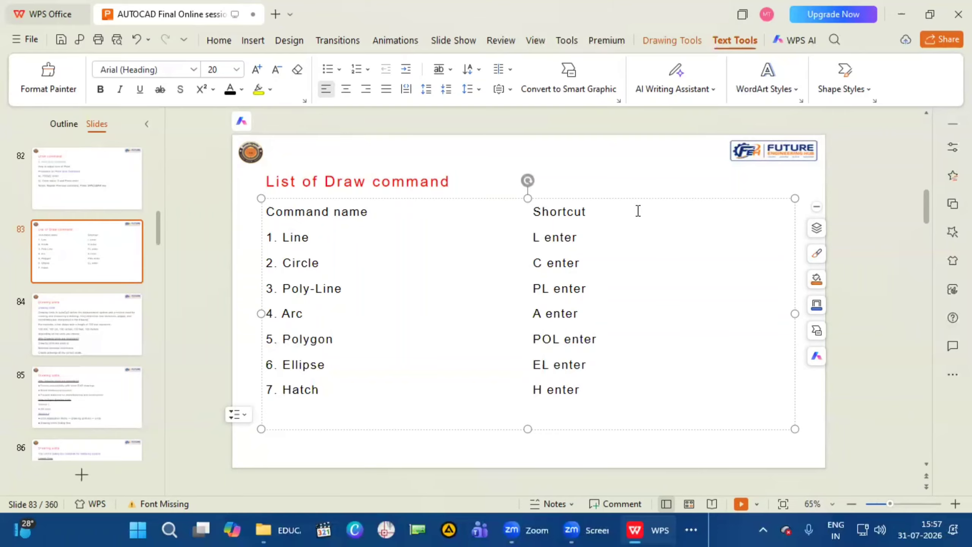
Add the entry "8. Gradient" with the shortcut "GD enter".
text(8. G)
text(adient)
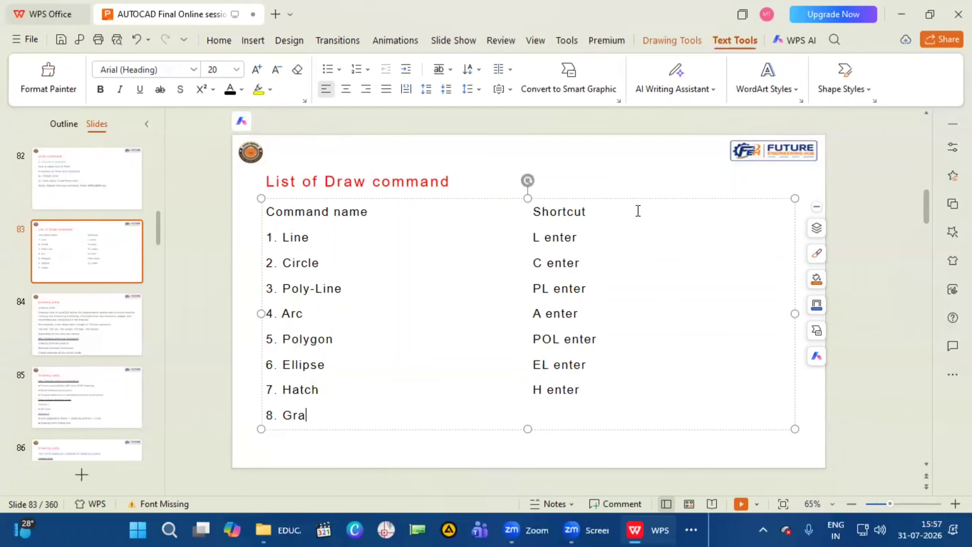
key(Tab)
key(Tab)
key(Tab)
text(GD enter)
key(Return)
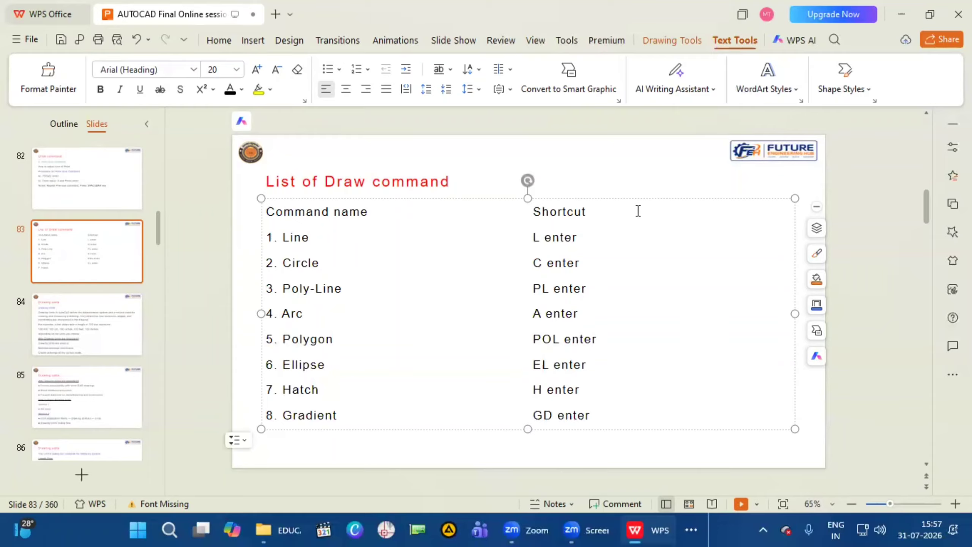
Add the entry "9. Boundary" with the shortcut "BO enter" and leave the text box.
text(9. Bou)
key(BackSpace)
text(oundary)
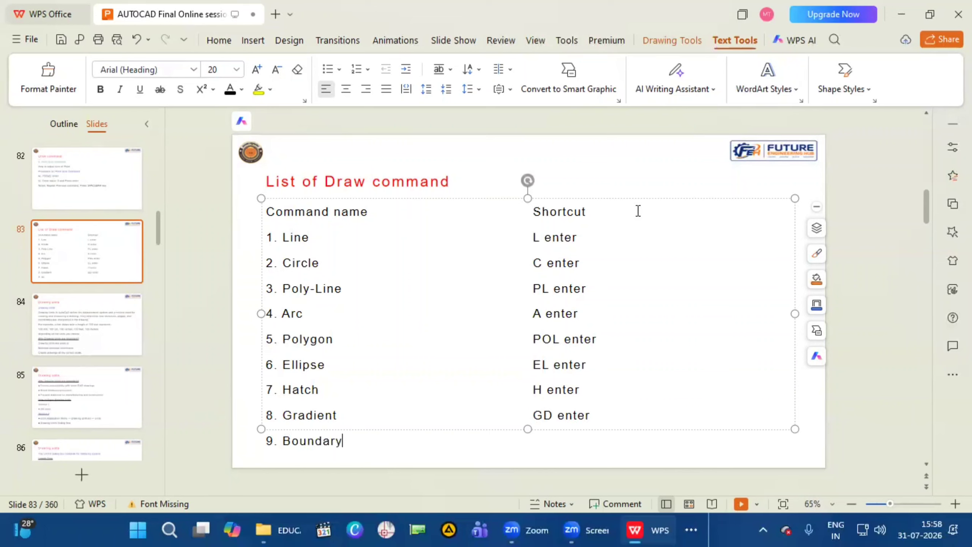
key(Tab)
key(Tab)
key(Tab)
key(Tab)
key(Tab)
text(BO enter)
click(679, 462)
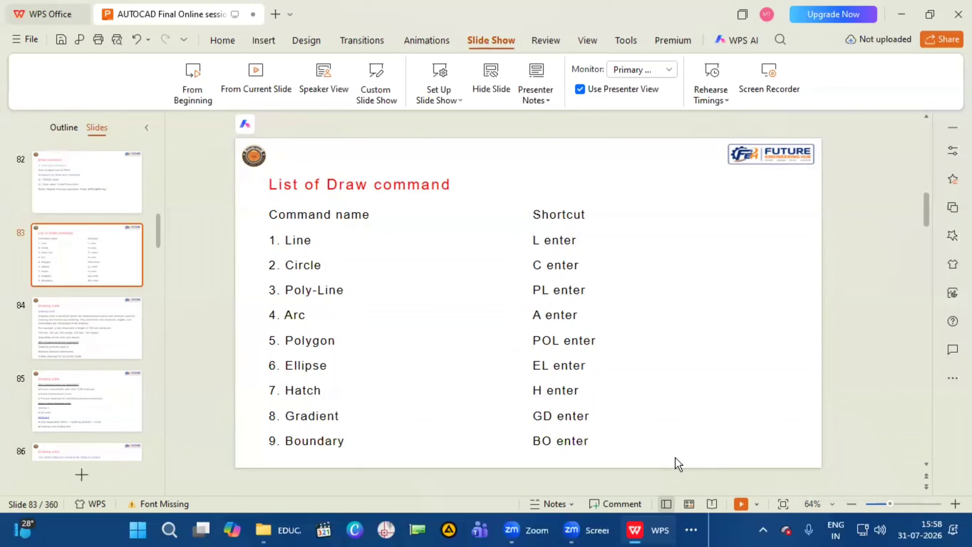
Duplicate the draw command list slide and delete the copy's numbered entries, keeping the title and column headings.
right_click(116, 258)
mouse_move(138, 285)
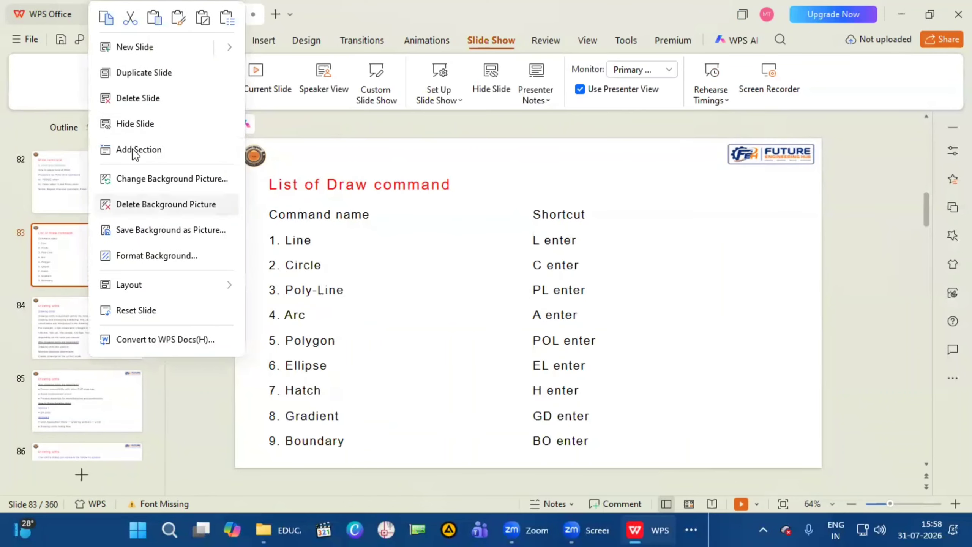
click(145, 71)
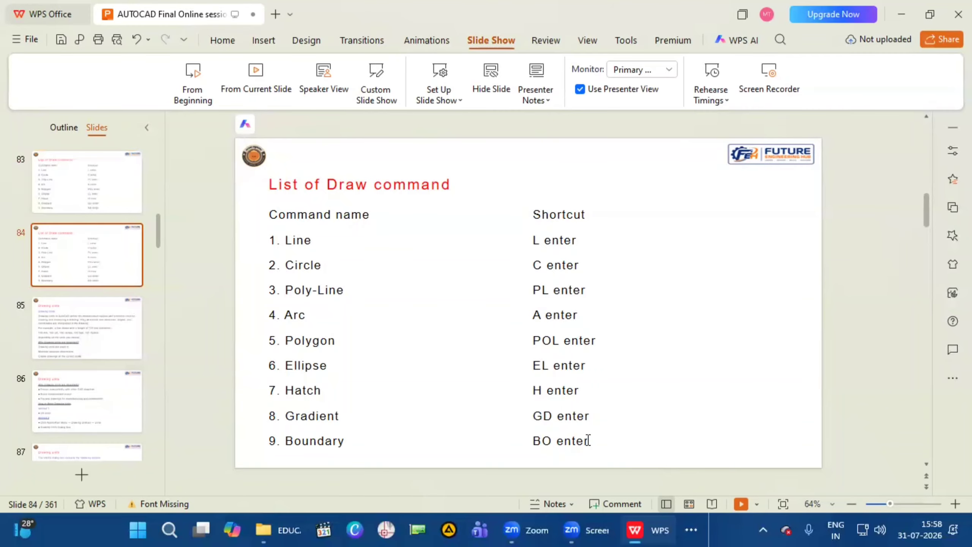
drag(588, 440, 266, 235)
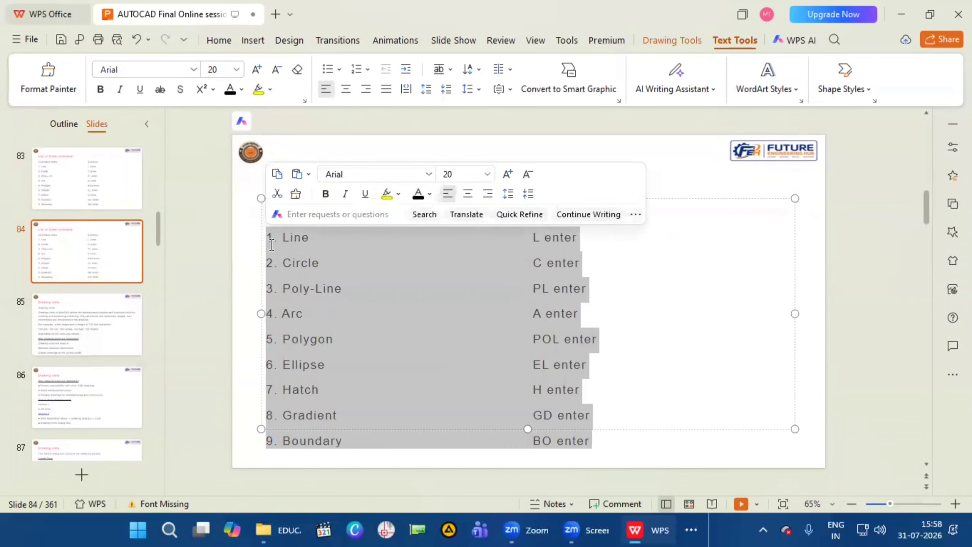
key(Delete)
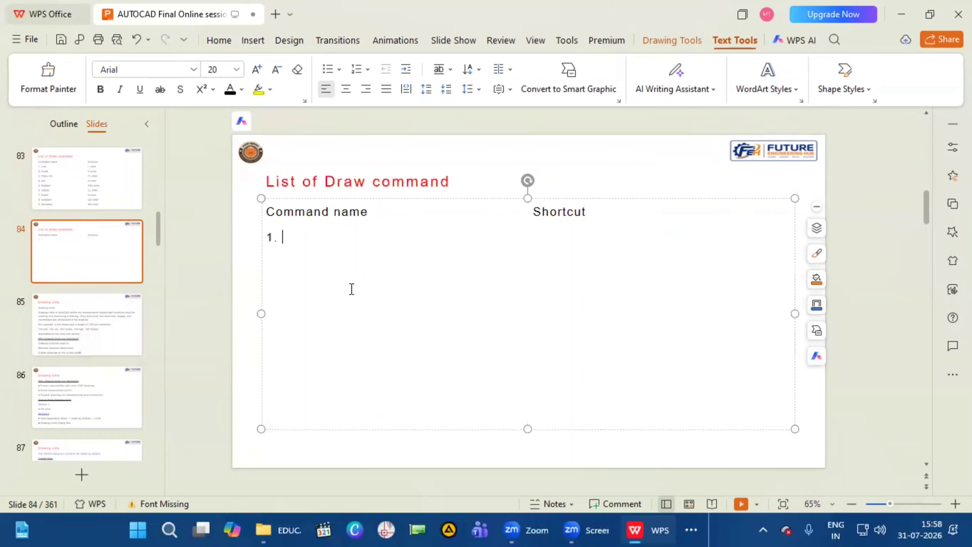
Enter "1. Rectangle" as the first command name on the new slide and move across to the shortcut column.
text(Rectna)
key(BackSpace)
key(BackSpace)
text(angle)
key(Tab)
key(Tab)
key(Tab)
key(Tab)
key(Tab)
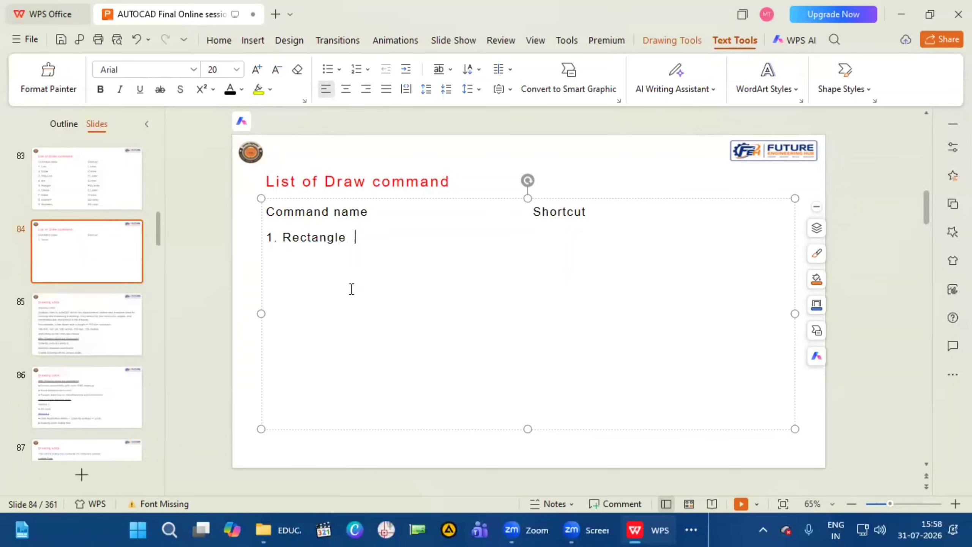